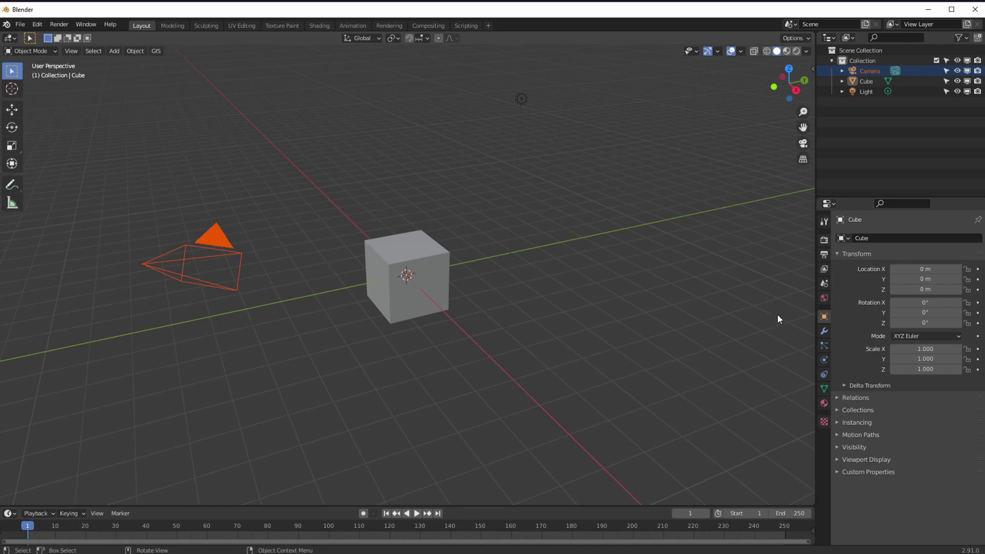
Step: Select the Cube instead of the camera and show its Modifier Properties
click(823, 331)
key(ctrl+i)
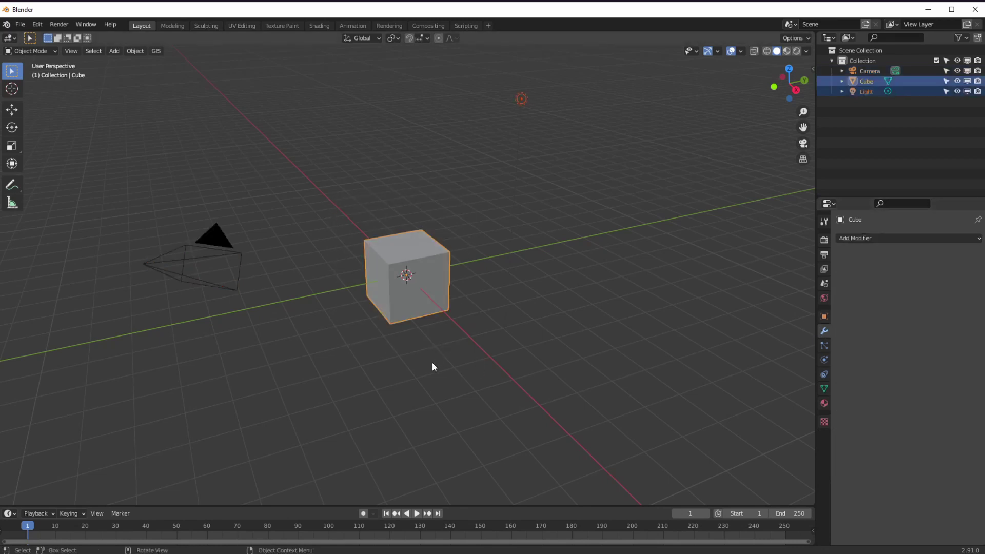
middle_drag(424, 365, 606, 222)
Step: Switch the viewport to Wireframe shading, orbit around the cube, and turn off X-ray
click(766, 52)
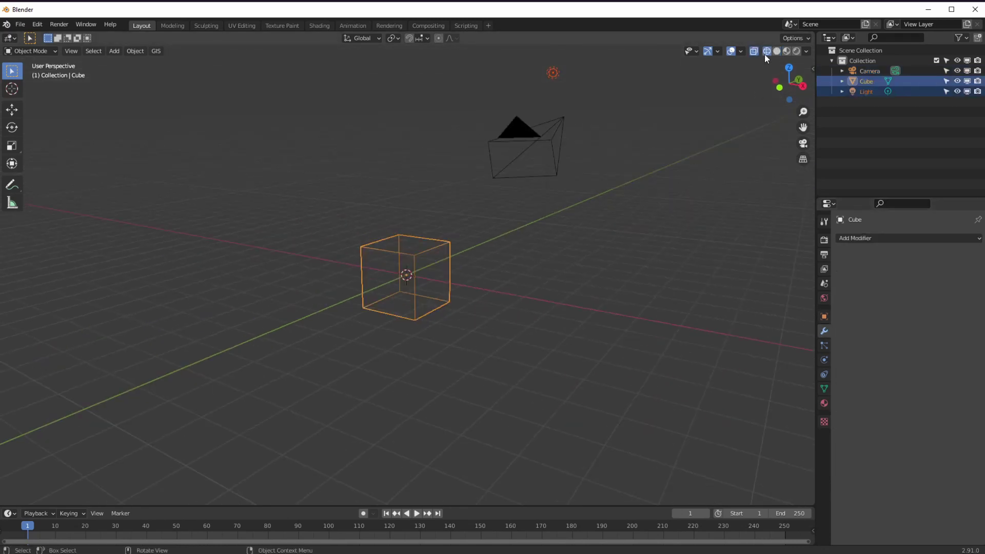
middle_drag(759, 69, 369, 330)
scroll(380, 298, up, 4)
middle_drag(391, 267, 556, 221)
click(753, 49)
Step: Check the Overlays and shading options, then return the viewport to Solid shading
click(740, 51)
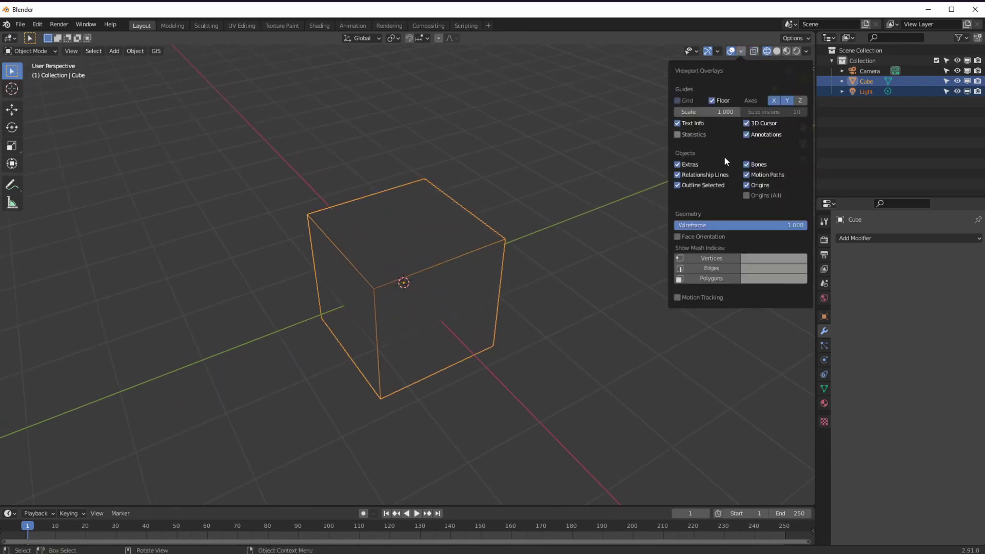
click(805, 51)
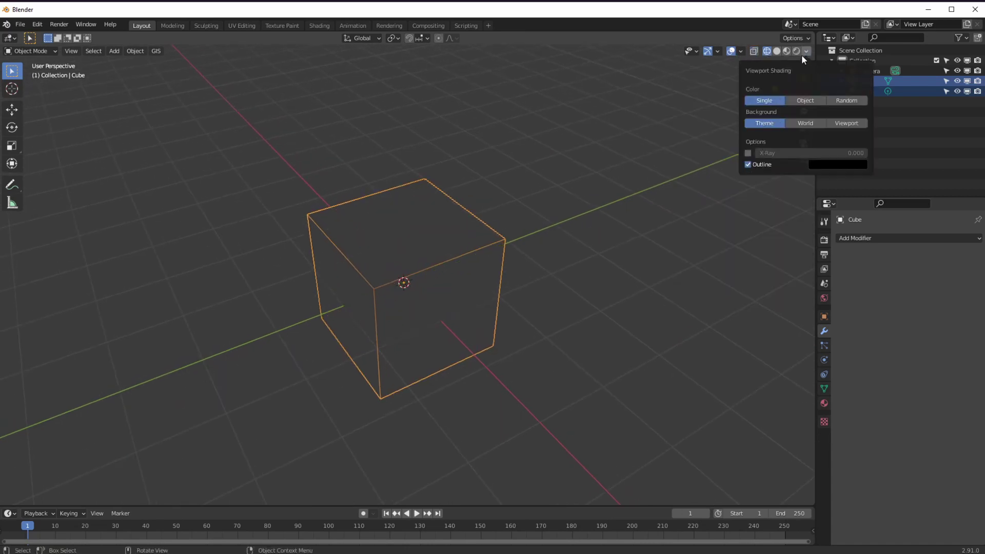
click(777, 51)
click(739, 53)
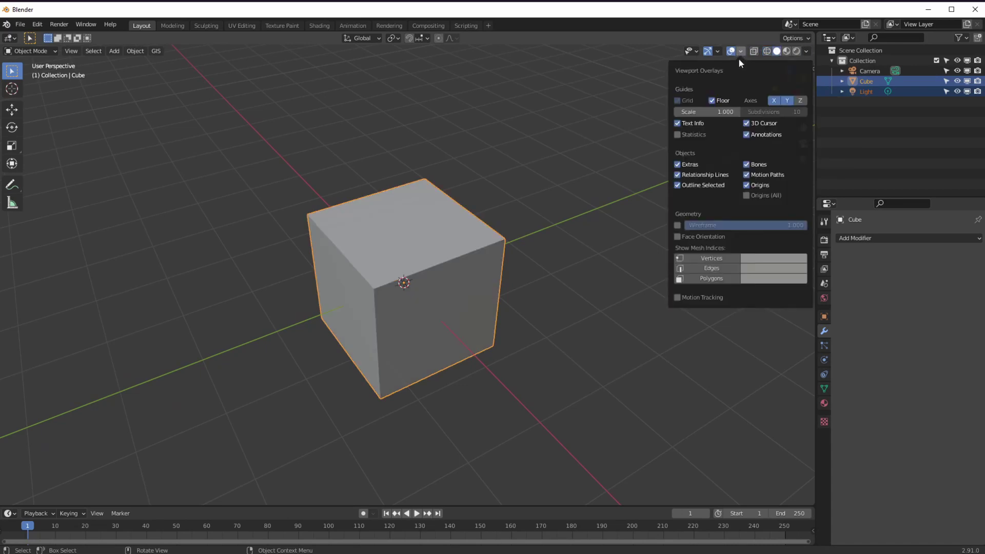
middle_drag(564, 279, 312, 144)
Step: Add a Build modifier to the cube and scrub the timeline to watch it build to frame 100
click(858, 238)
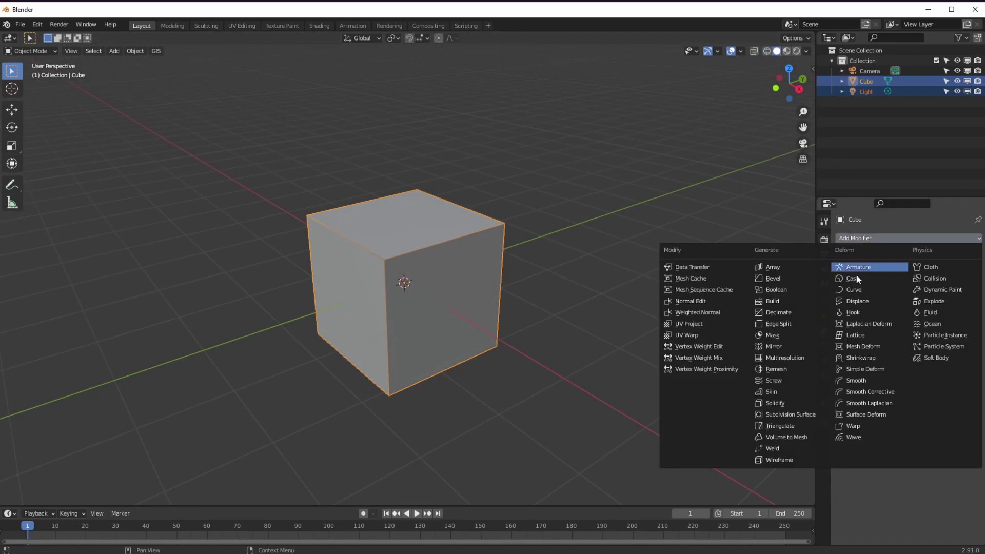
click(767, 301)
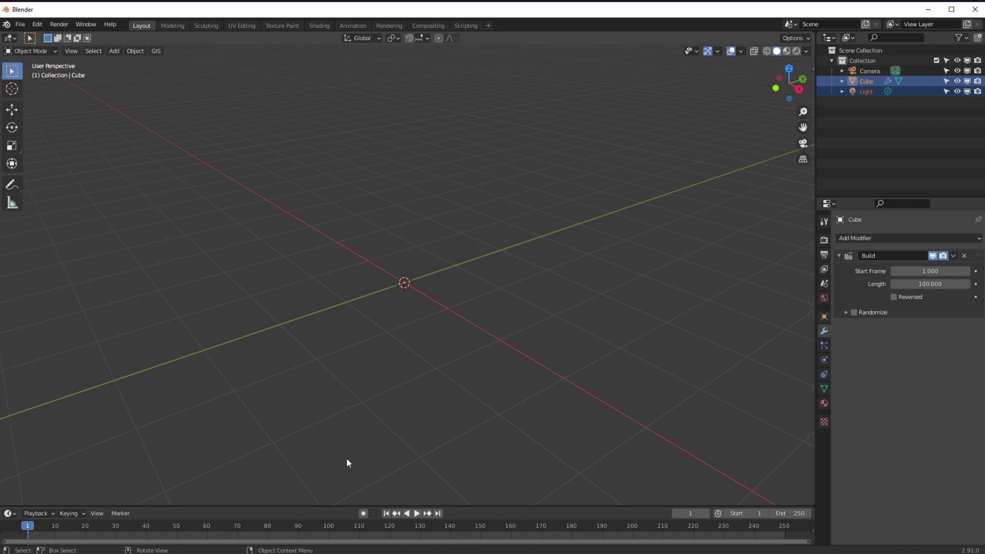
middle_drag(275, 418, 254, 413)
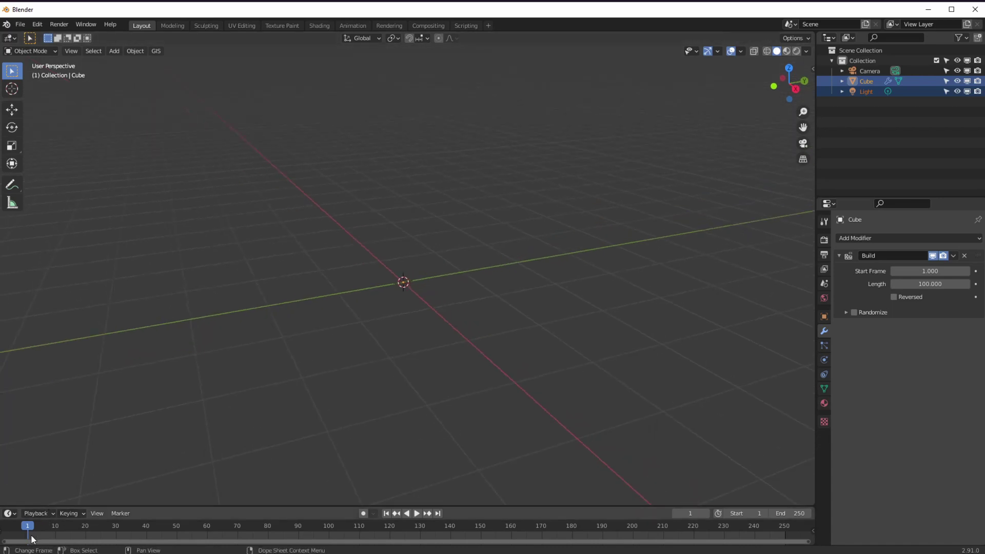
drag(28, 534, 75, 550)
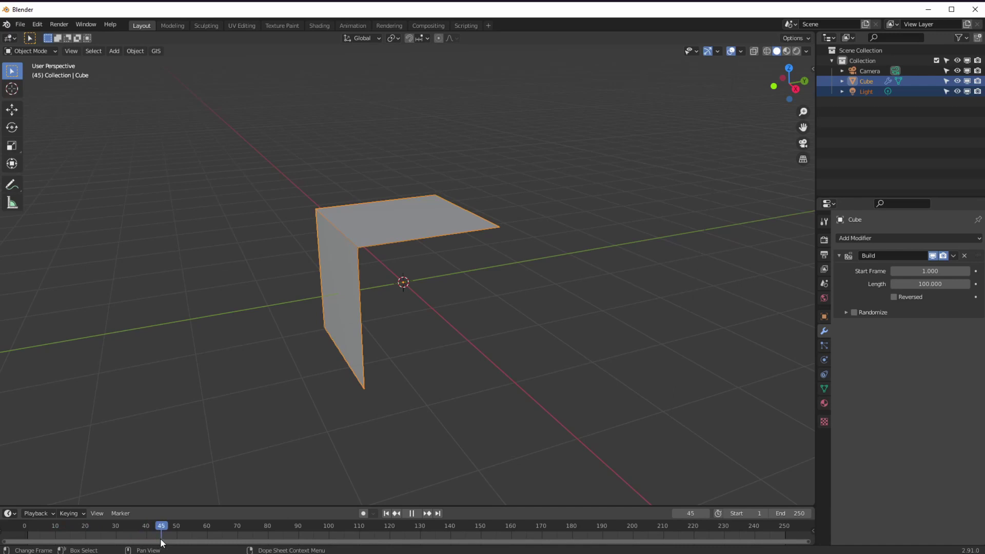
drag(161, 537, 330, 538)
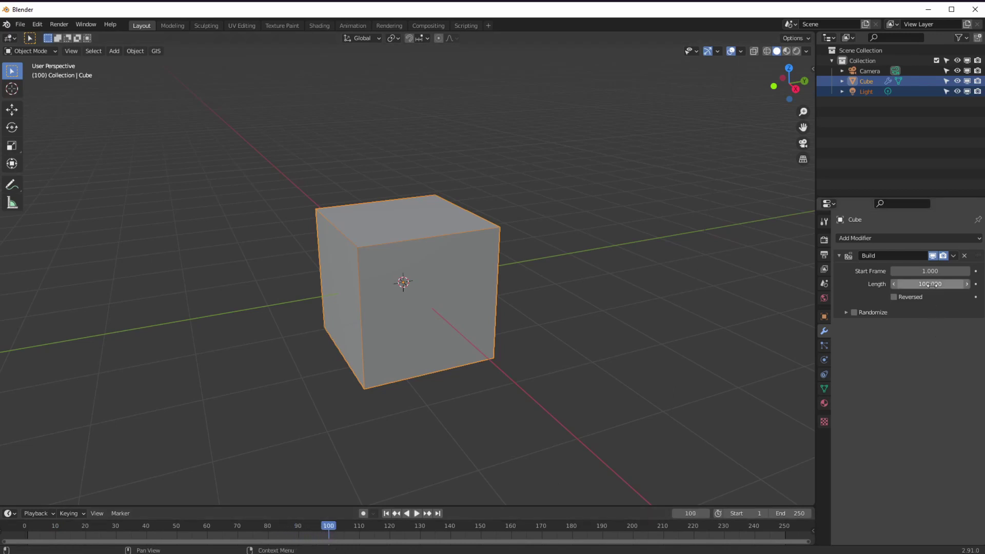
middle_drag(538, 367, 394, 377)
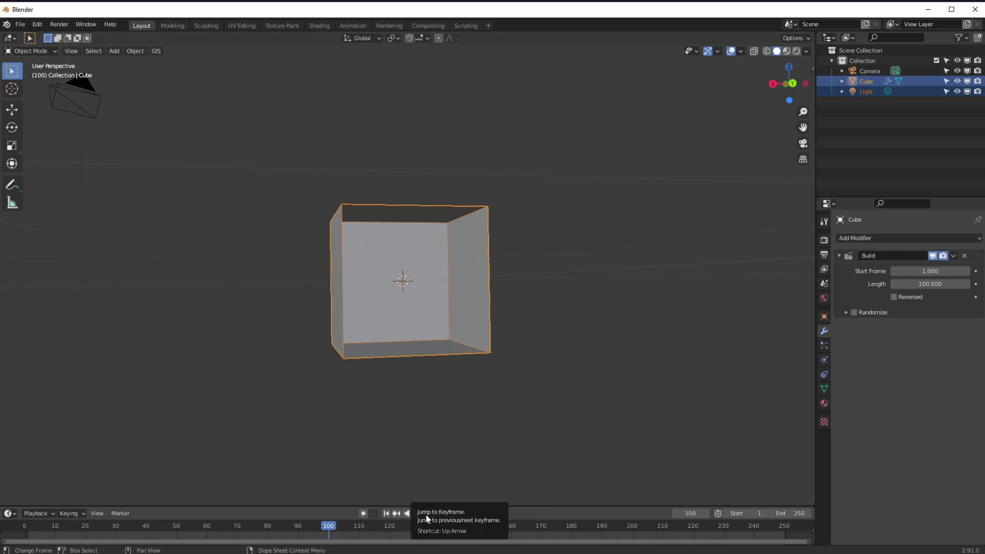
Step: Step to frame 101 and enable Randomize on the cube's Build modifier
key(Right)
key(Up)
middle_drag(259, 288, 329, 332)
middle_drag(315, 367, 383, 362)
click(852, 312)
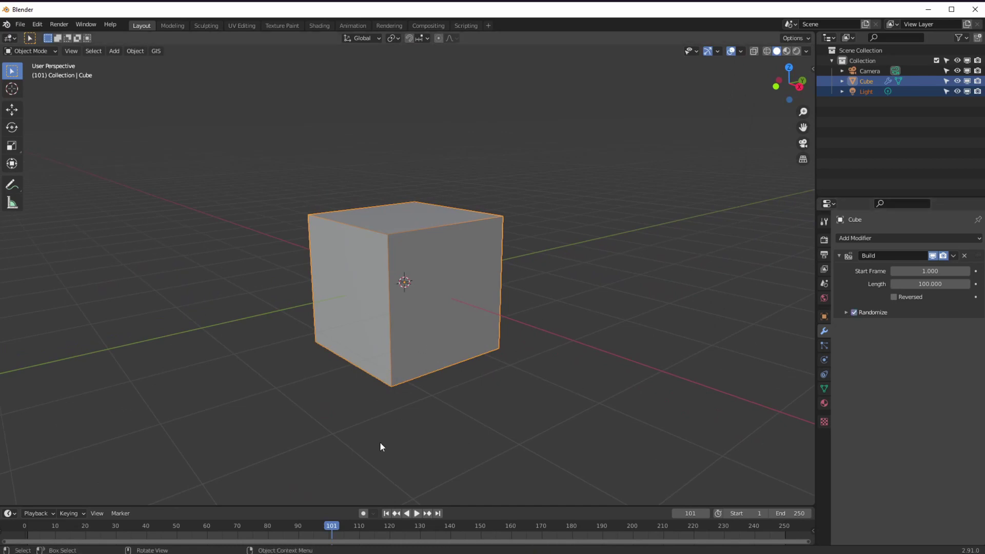
Step: Play and scrub the timeline to preview the cube's faces building in random order
key(space)
drag(328, 528, 46, 530)
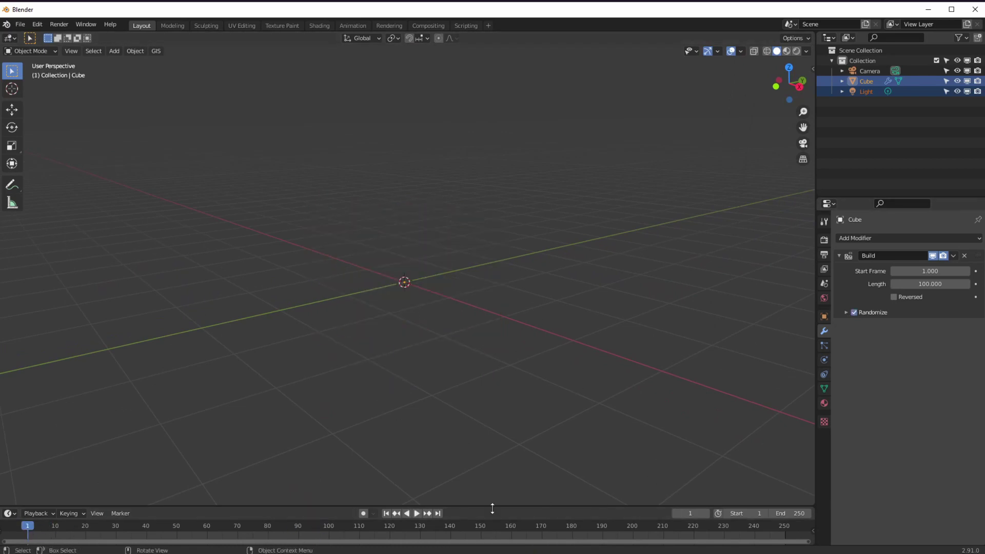
click(414, 514)
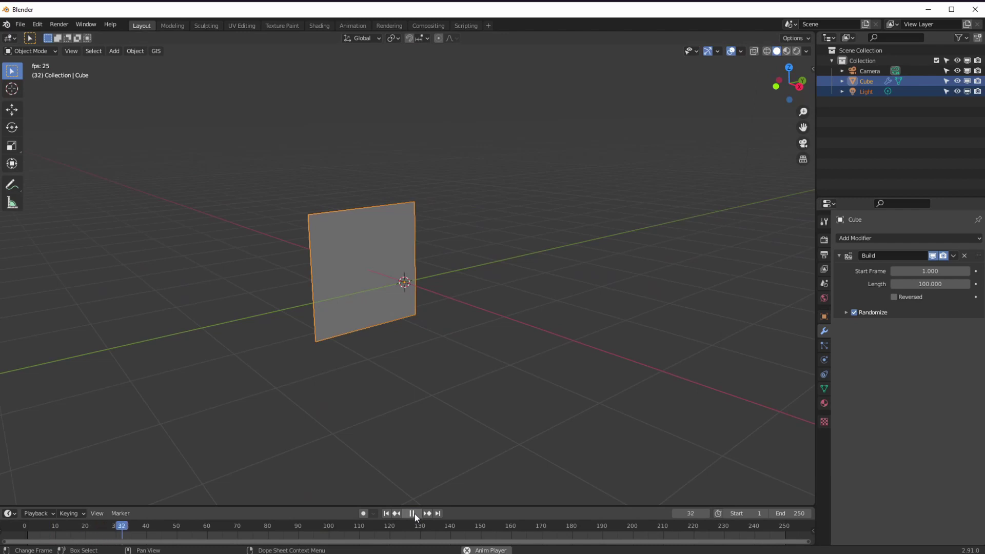
click(413, 514)
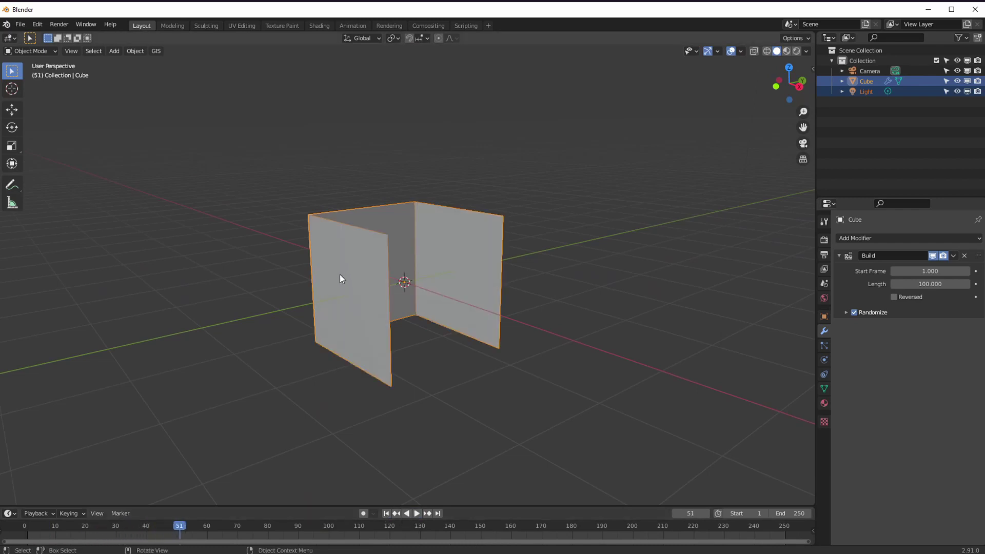
key(shift+Left)
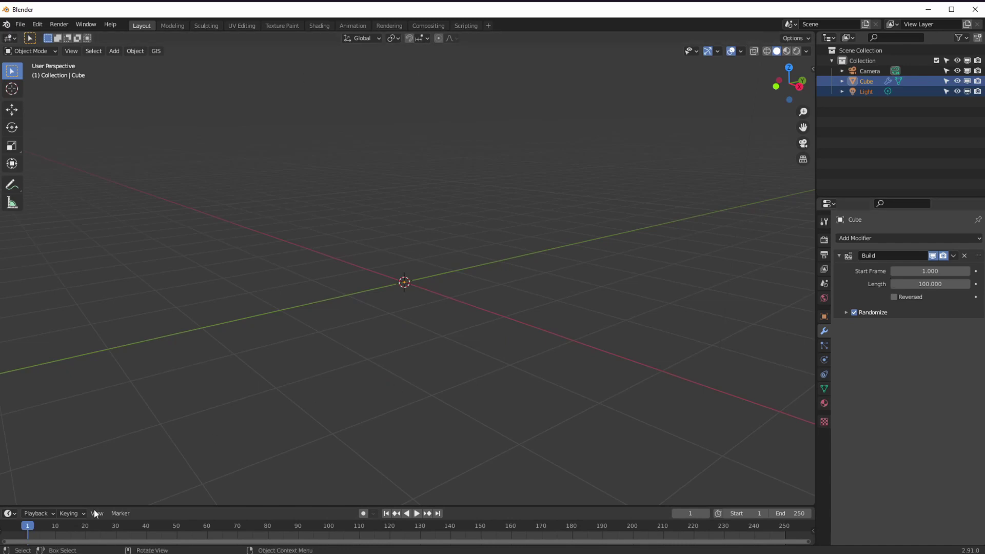
drag(42, 531, 373, 534)
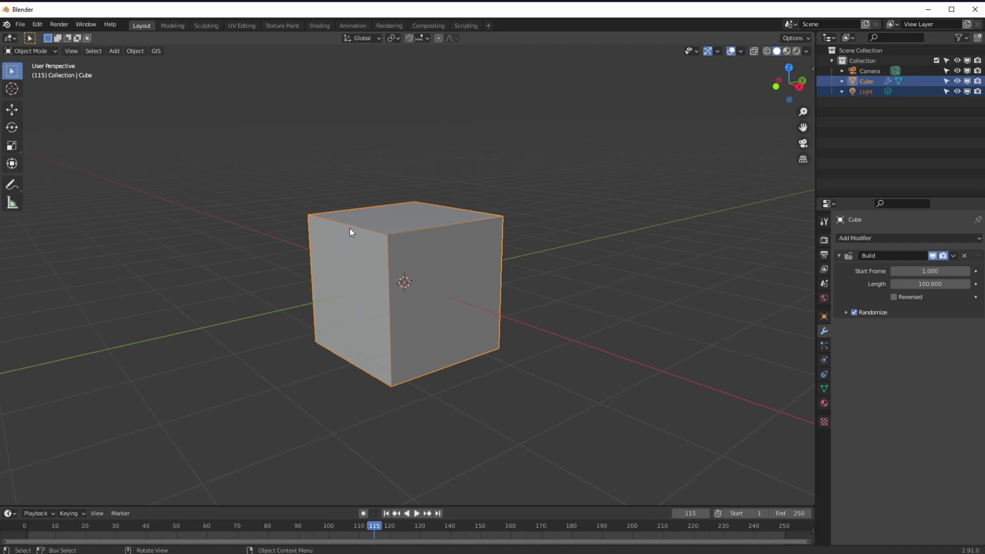
Step: Delete the cube and add an Ico Sphere with increased subdivisions
key(Delete)
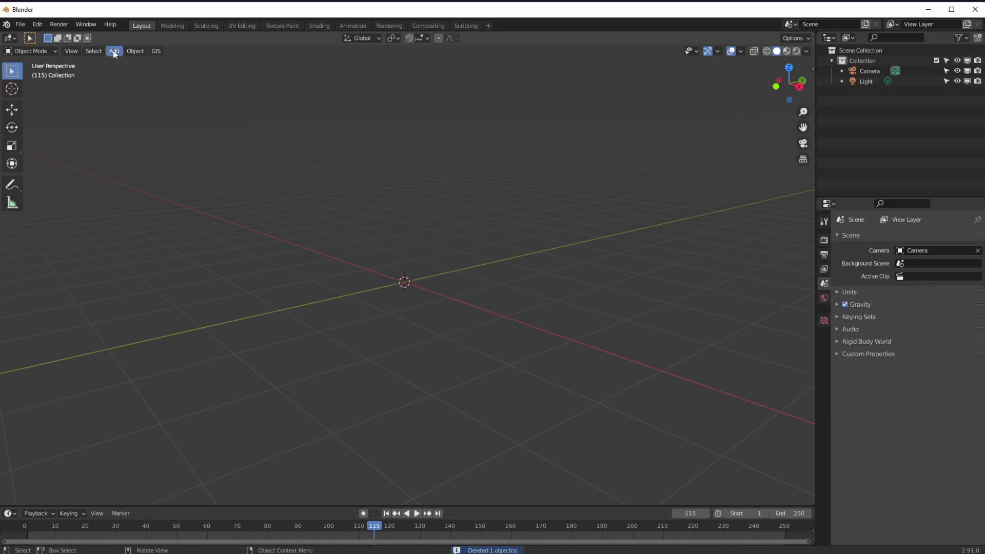
click(114, 53)
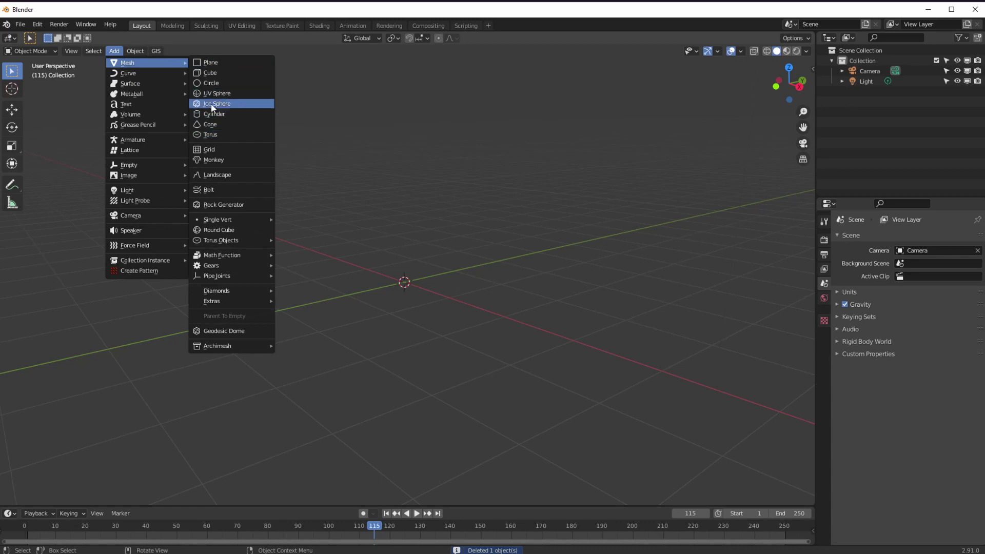
click(211, 103)
click(45, 499)
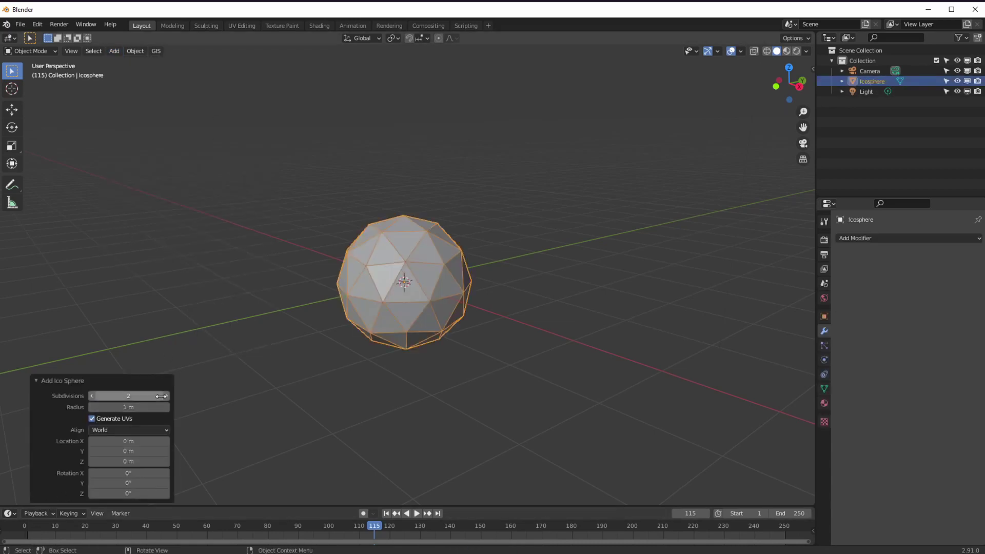
mouse_move(162, 393)
mouse_down()
mouse_move(227, 399)
mouse_move(173, 407)
mouse_up()
click(211, 491)
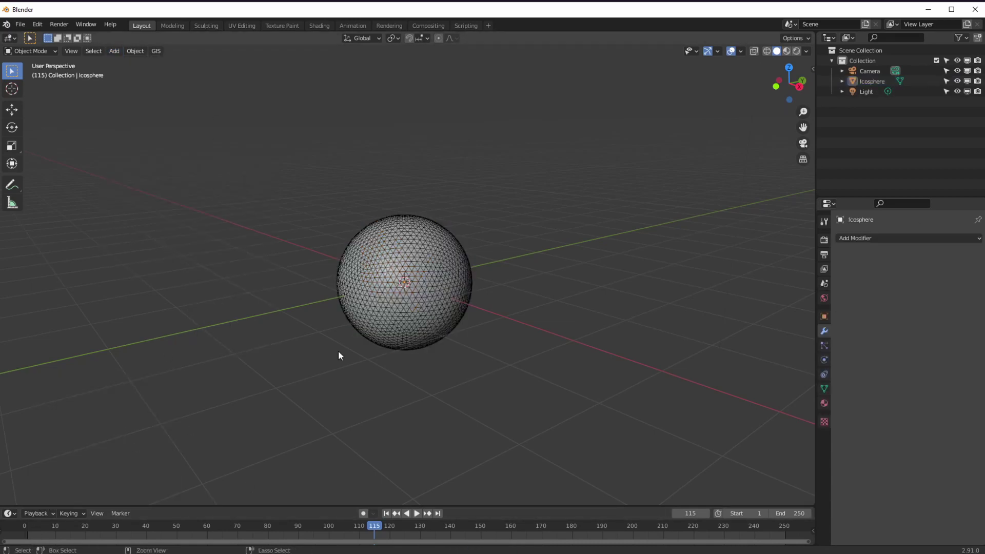
Step: Add a Build modifier to the icosphere and rewind to frame 1
scroll(322, 363, up, 2)
click(857, 238)
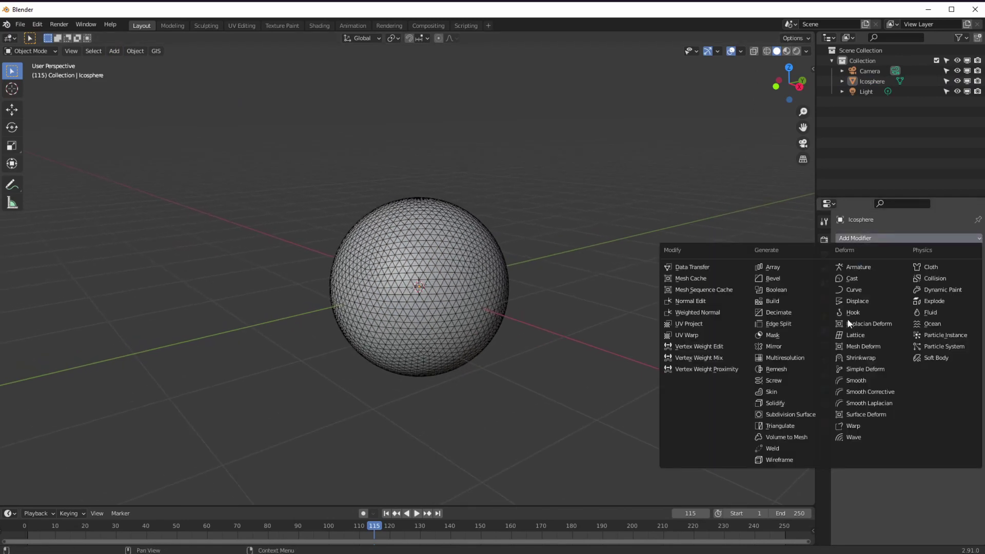
click(769, 301)
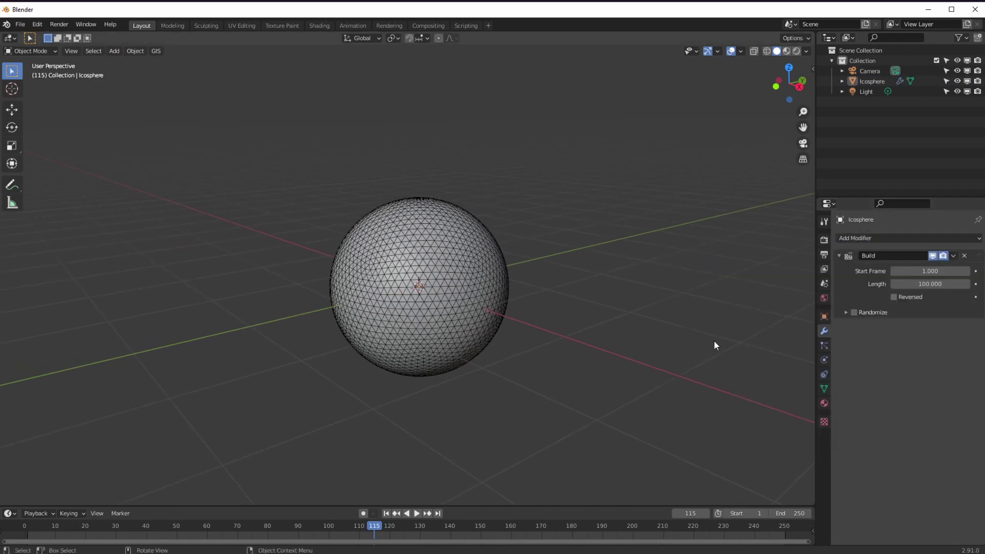
click(386, 513)
Step: Set the scene End frame to 150 and start playback
click(789, 513)
text(150)
key(Return)
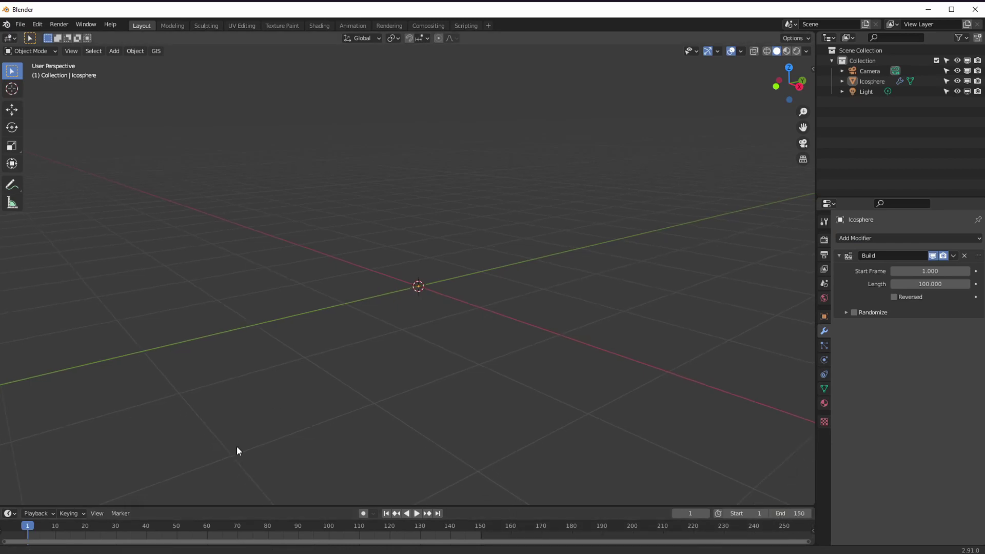
click(416, 513)
middle_drag(167, 405, 226, 385)
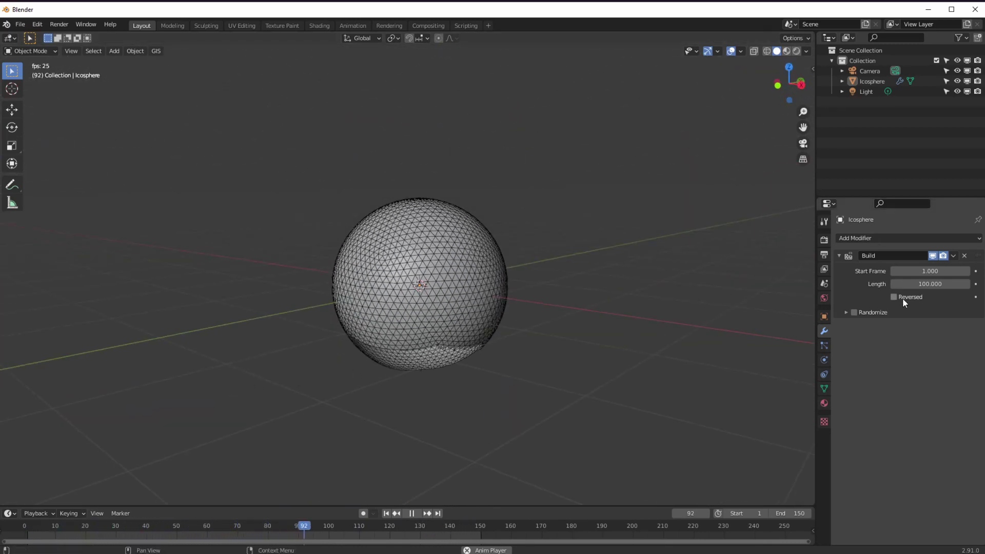
Step: Enable Randomize on the icosphere's Build modifier
click(854, 313)
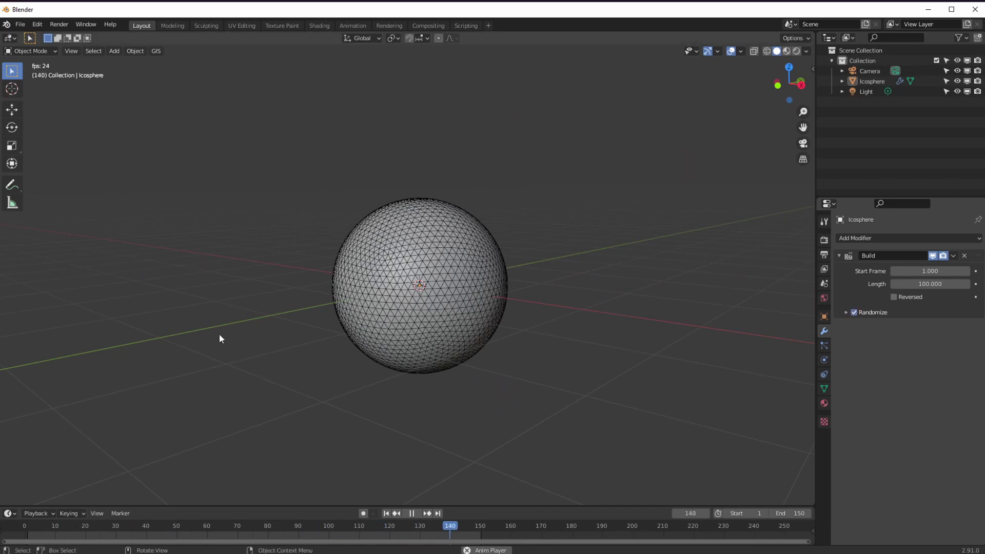
middle_drag(173, 334, 224, 264)
scroll(224, 264, up, 4)
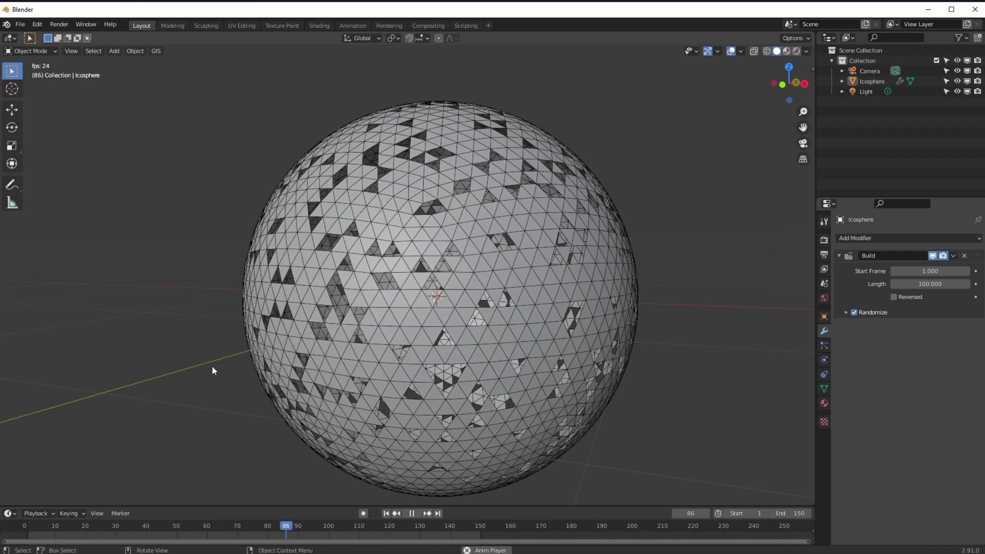
middle_drag(210, 368, 279, 399)
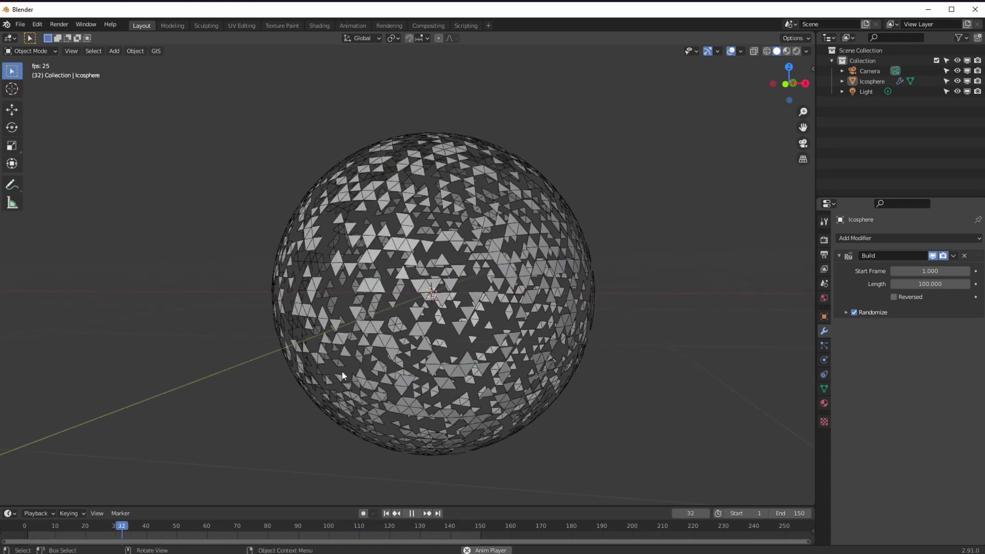
Step: Set the Build Start Frame to 25 and Length to 50, then stop playback
click(918, 271)
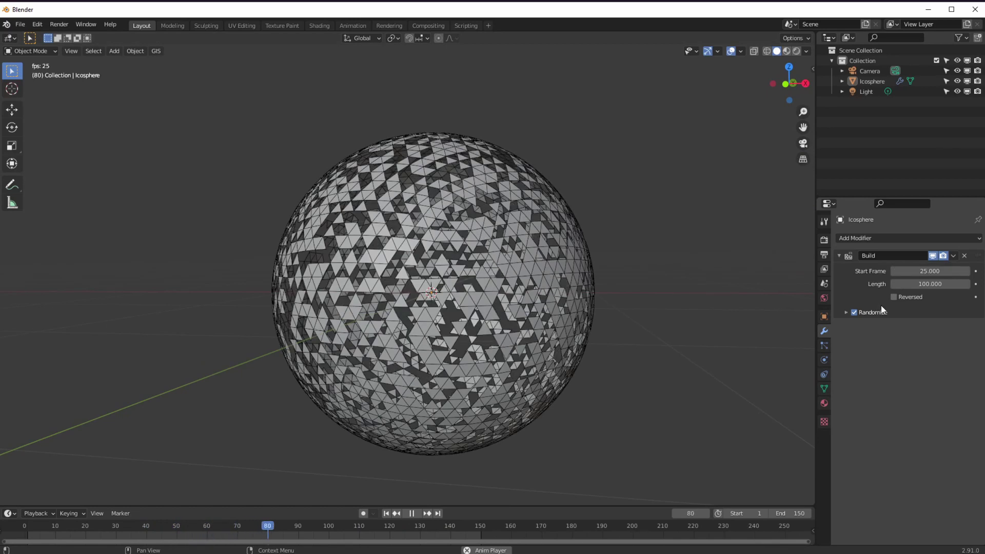
text(25)
key(Tab)
text(50)
key(Return)
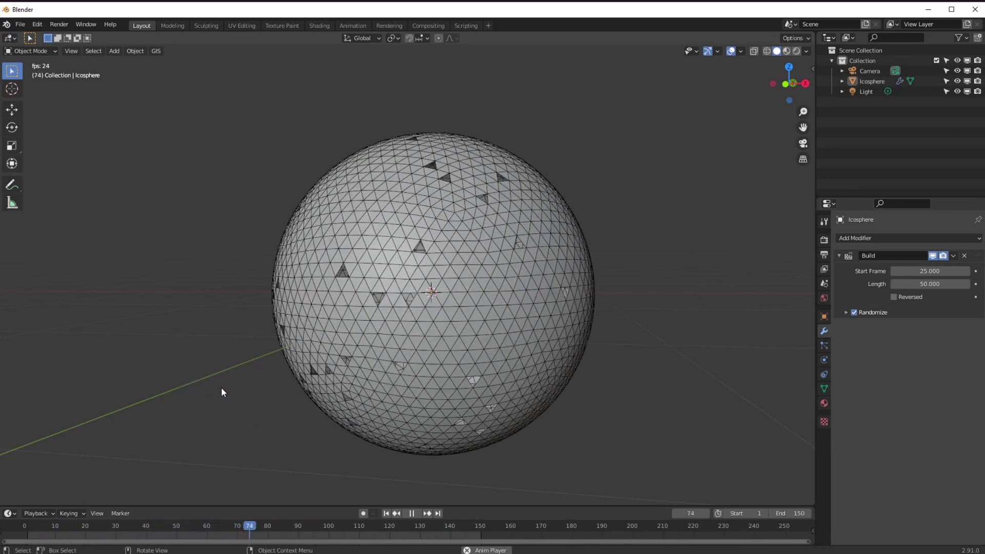
key(Escape)
mouse_move(426, 304)
middle_down()
mouse_move(446, 351)
mouse_move(392, 319)
mouse_move(391, 255)
mouse_move(410, 322)
mouse_move(389, 338)
mouse_move(410, 330)
mouse_move(422, 307)
middle_up()
scroll(411, 330, up, 3)
scroll(404, 303, up, 1)
Step: Add a Solidify modifier with Thickness 0.03 m to the icosphere
click(847, 239)
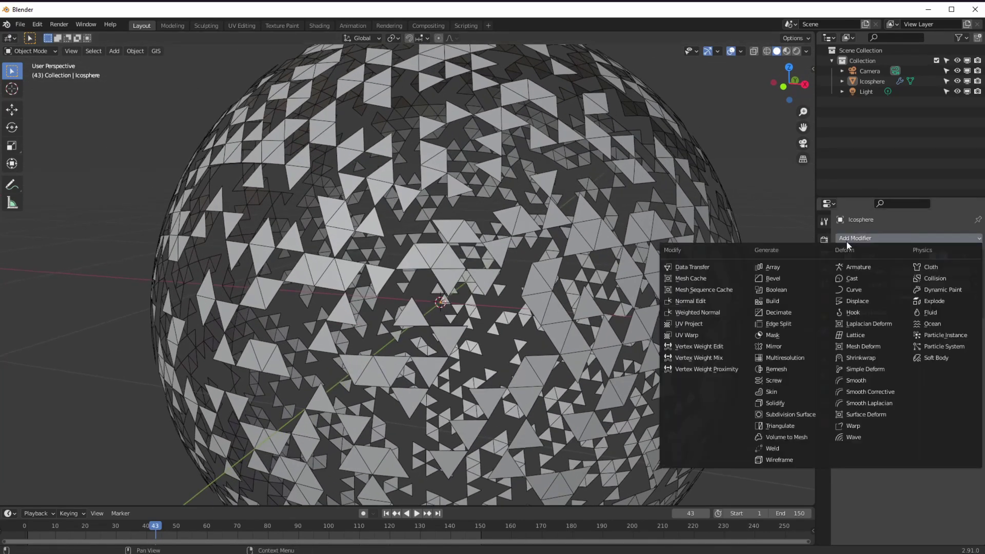
click(789, 404)
middle_drag(383, 368, 604, 349)
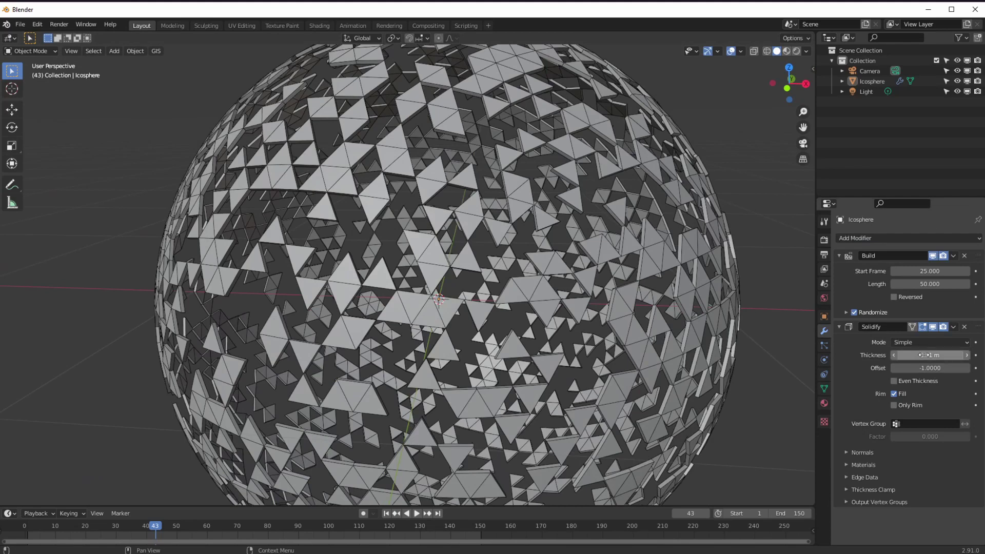
drag(960, 357, 972, 356)
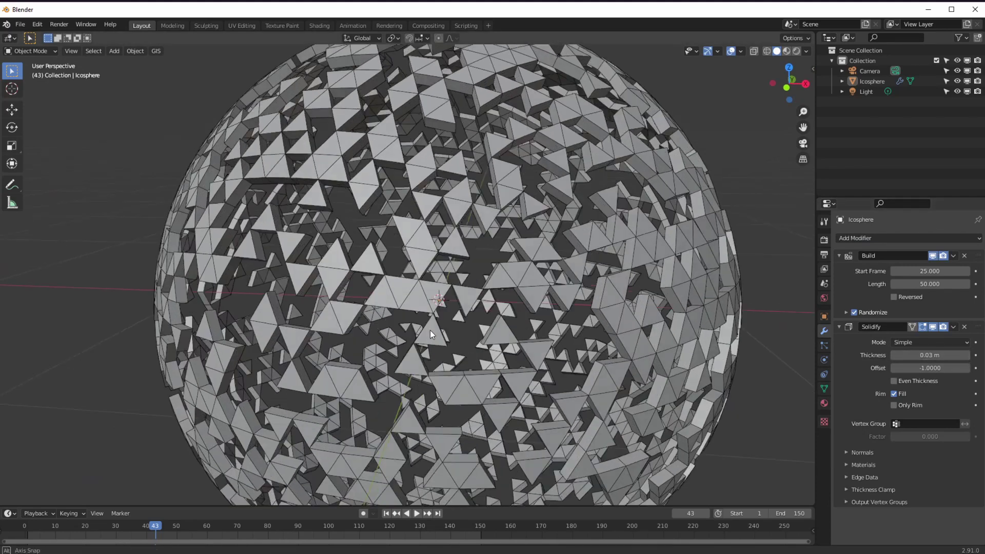
scroll(420, 325, down, 2)
middle_drag(417, 325, 441, 328)
scroll(420, 336, down, 2)
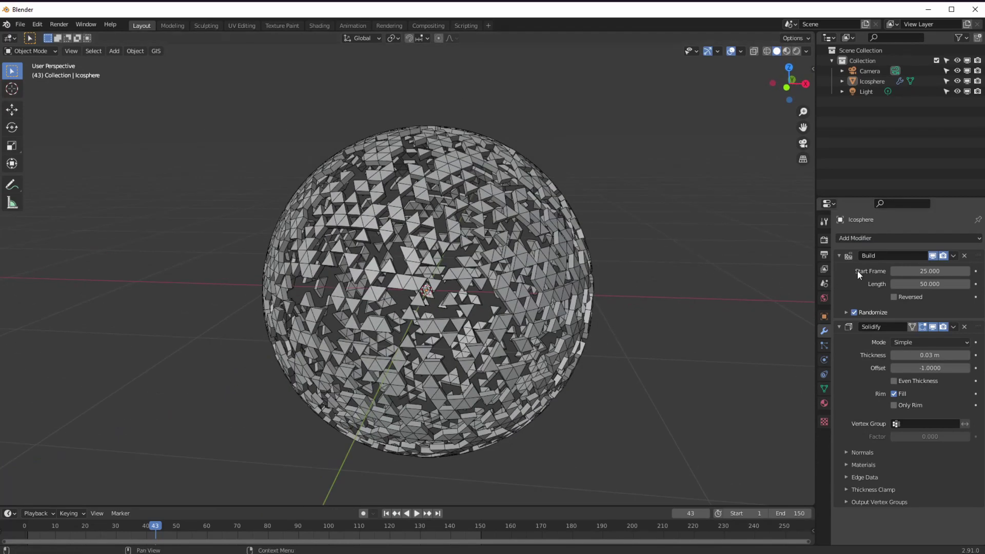
Step: Add a Subdivision Surface modifier and play the build from frame 1
click(854, 241)
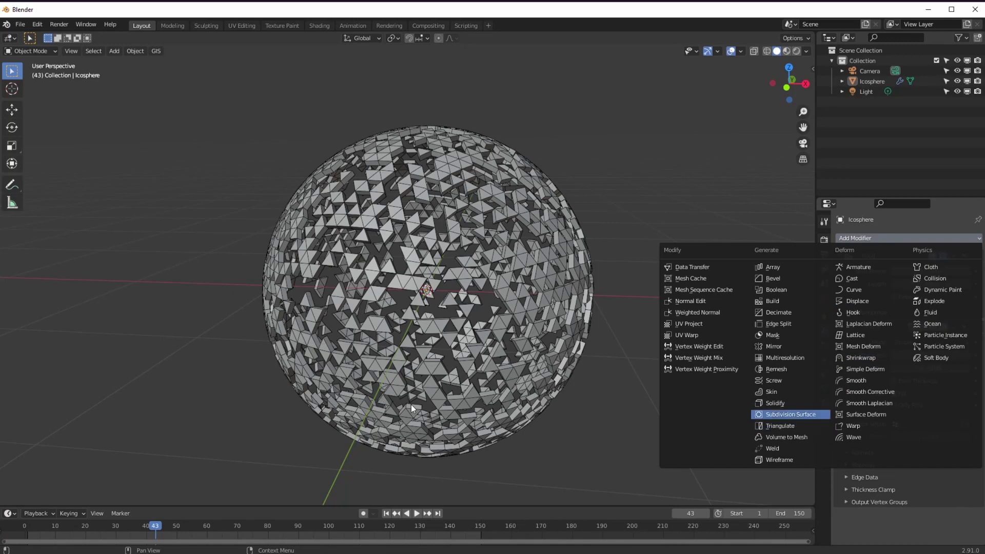
click(780, 413)
middle_drag(421, 338, 373, 502)
scroll(349, 461, down, 5)
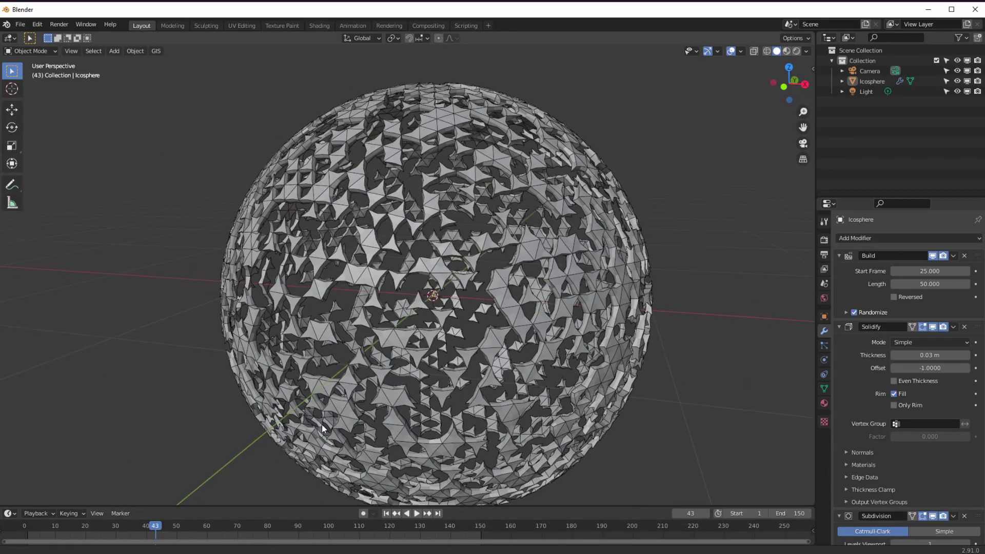
click(386, 513)
click(416, 513)
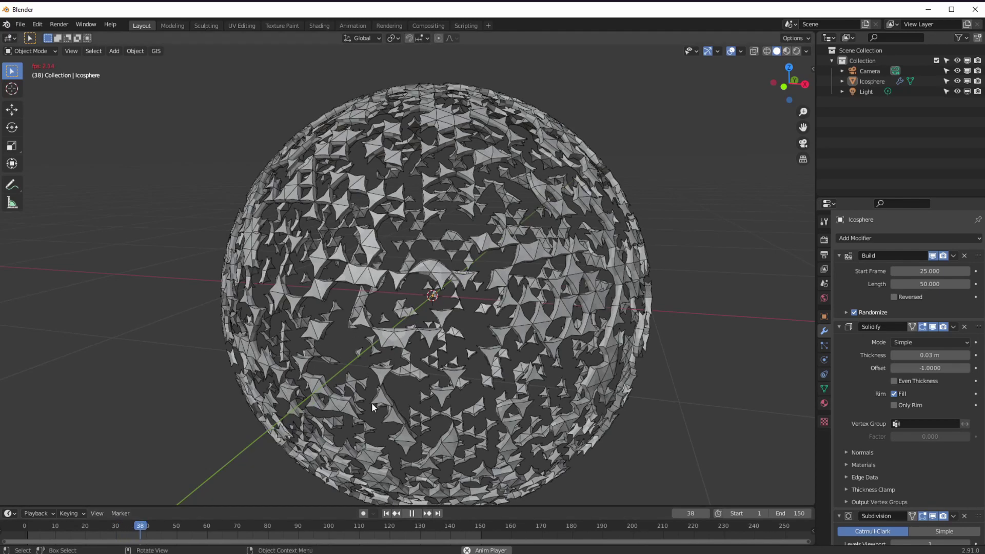
click(411, 513)
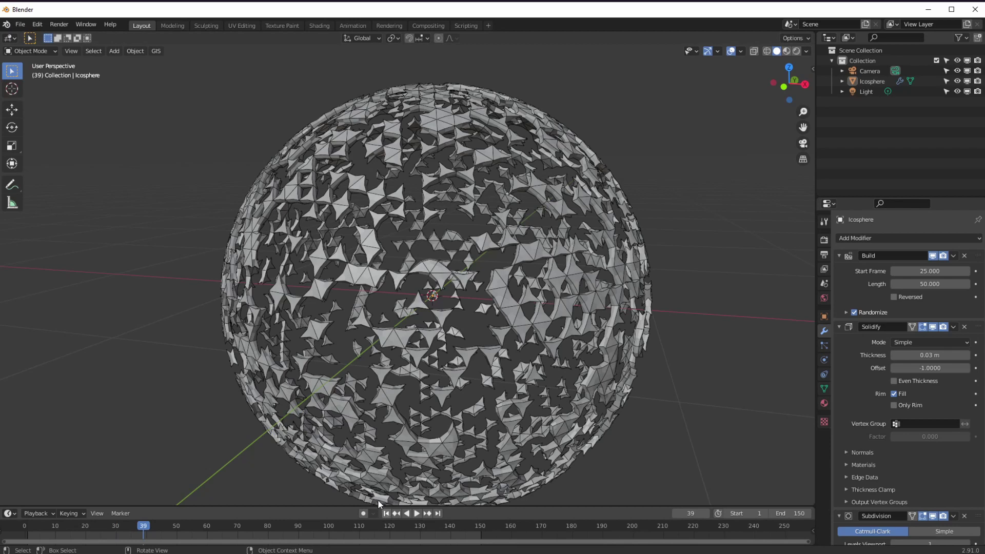
scroll(361, 470, down, 3)
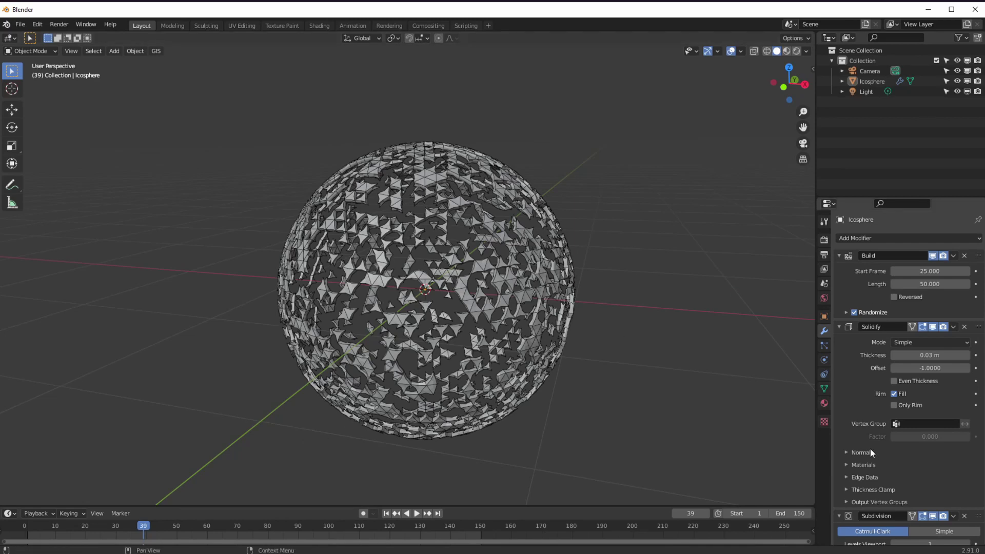
Step: Collapse the Build and Solidify panels and delete the Subdivision modifier
click(838, 255)
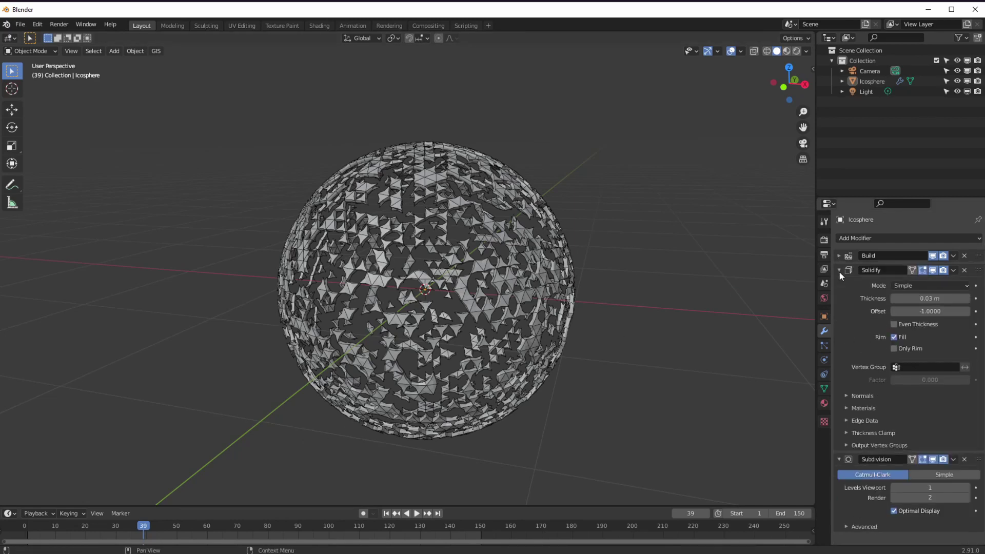
click(838, 270)
click(963, 284)
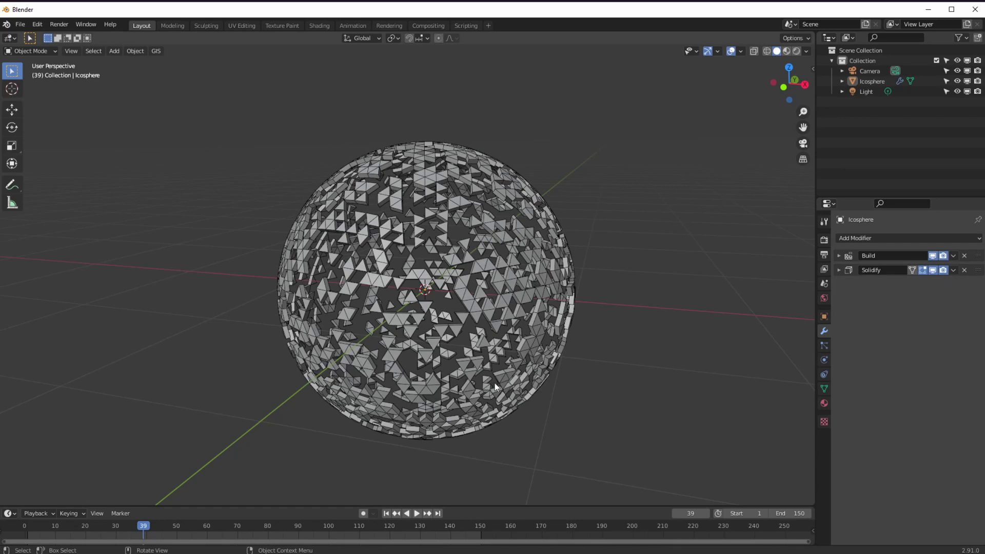
middle_drag(501, 382, 544, 394)
Step: Add a Decimate modifier with Ratio 0.0641 and move it to the top of the stack
click(866, 239)
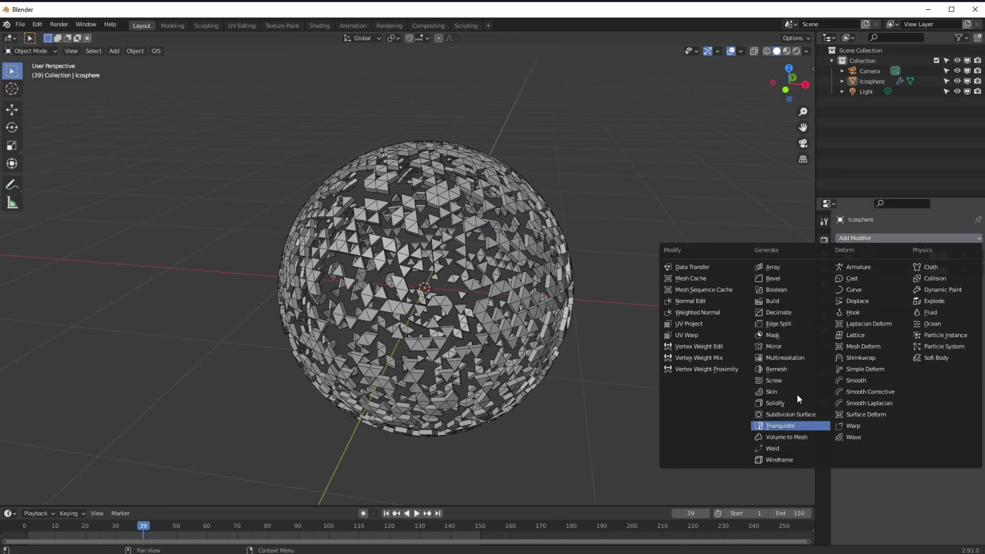
click(779, 313)
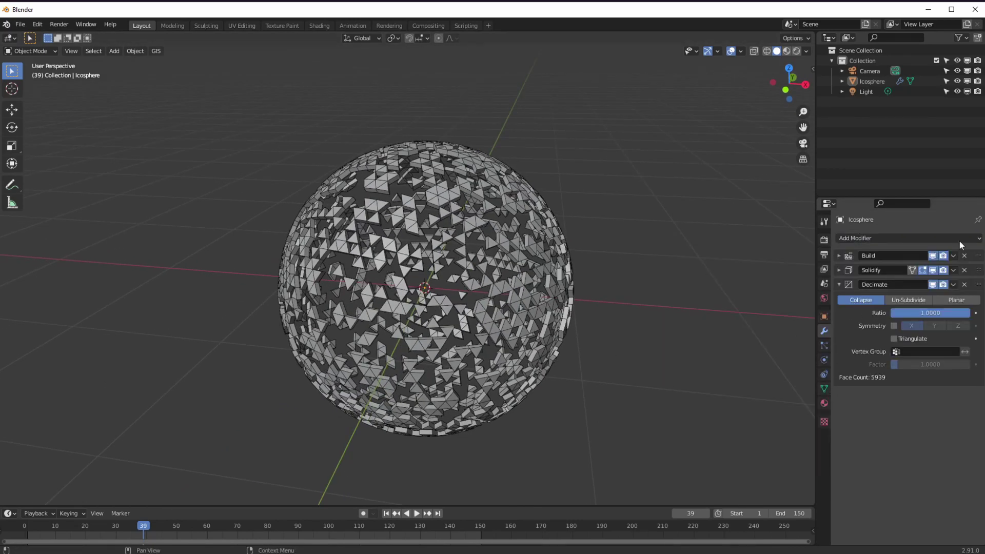
drag(926, 314, 842, 308)
drag(977, 284, 959, 258)
middle_drag(399, 365, 343, 387)
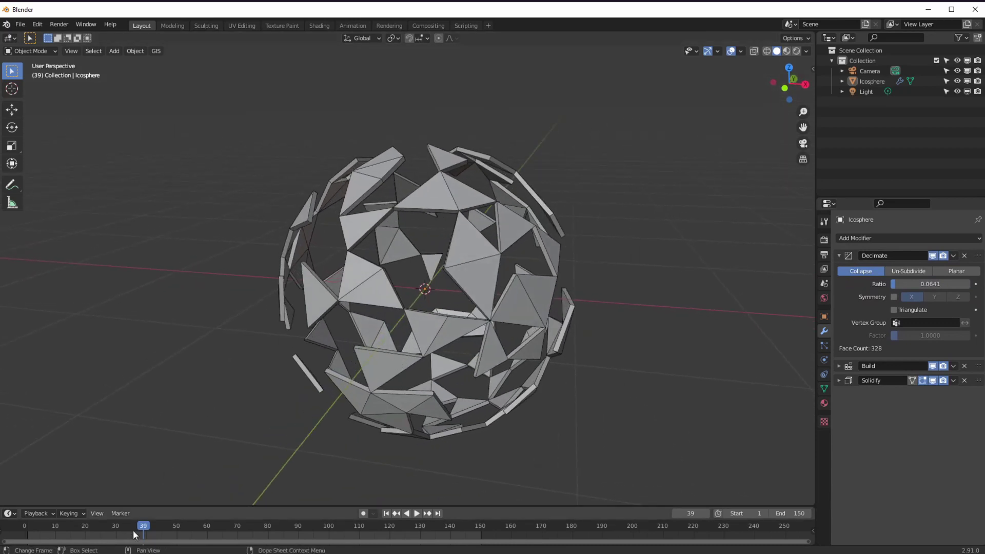
Step: Preview the animation, then set the Build Length to 75 frames
key(space)
drag(134, 525, 53, 539)
key(space)
click(839, 365)
click(929, 393)
text(75)
key(Return)
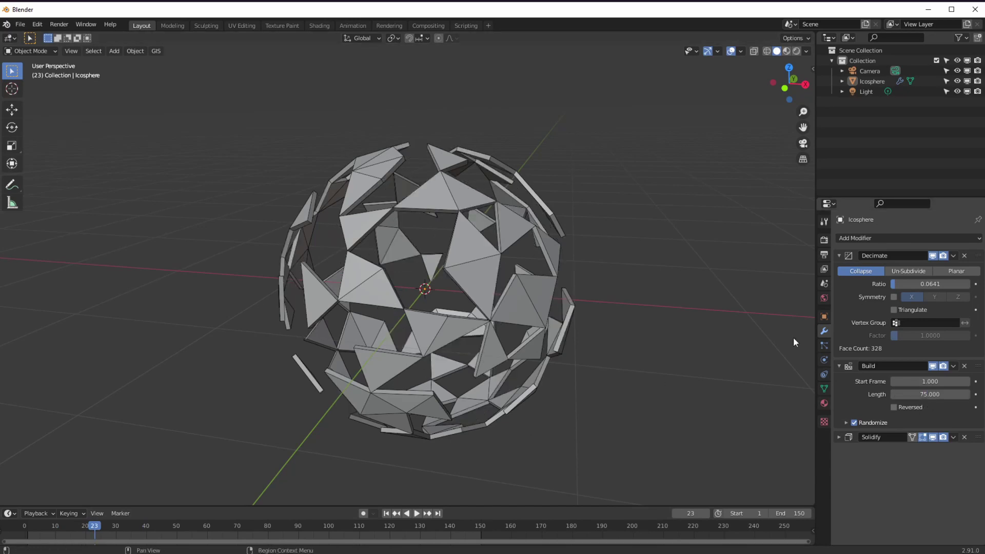
drag(94, 533, 28, 537)
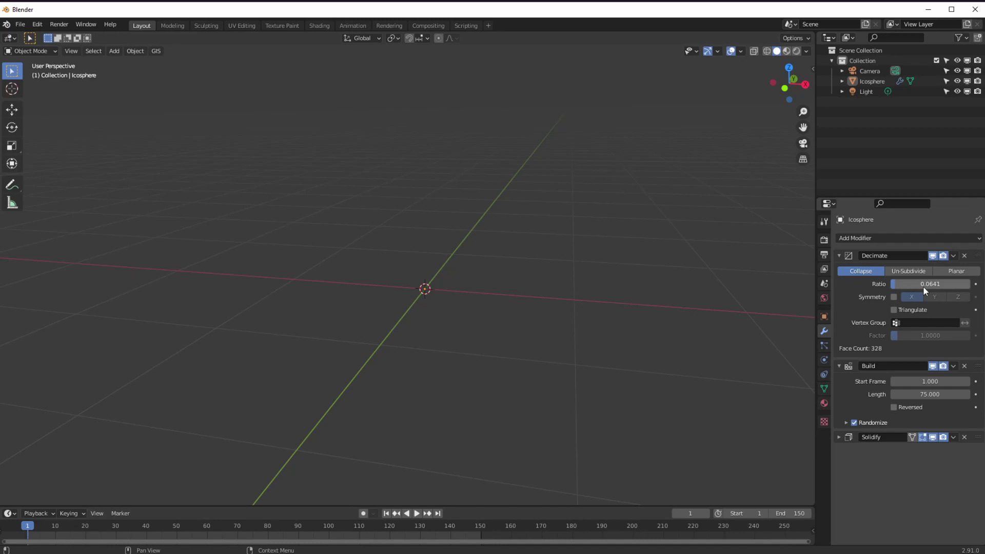
Step: Keyframe the Decimate Ratio at 0.0641 on frame 1 and at 1.0 on frame 75
click(975, 283)
key(space)
click(194, 529)
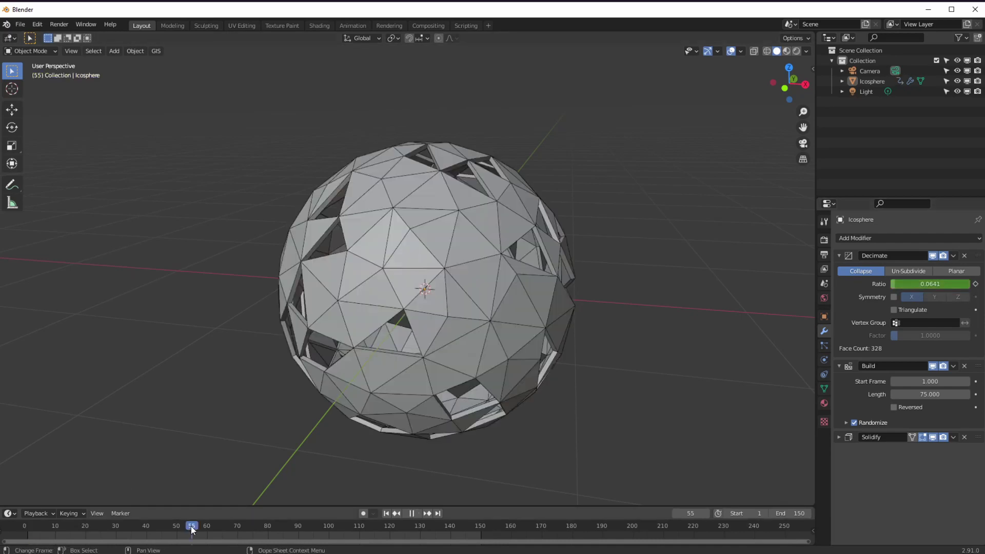
key(space)
click(906, 283)
text(1)
key(Return)
click(976, 284)
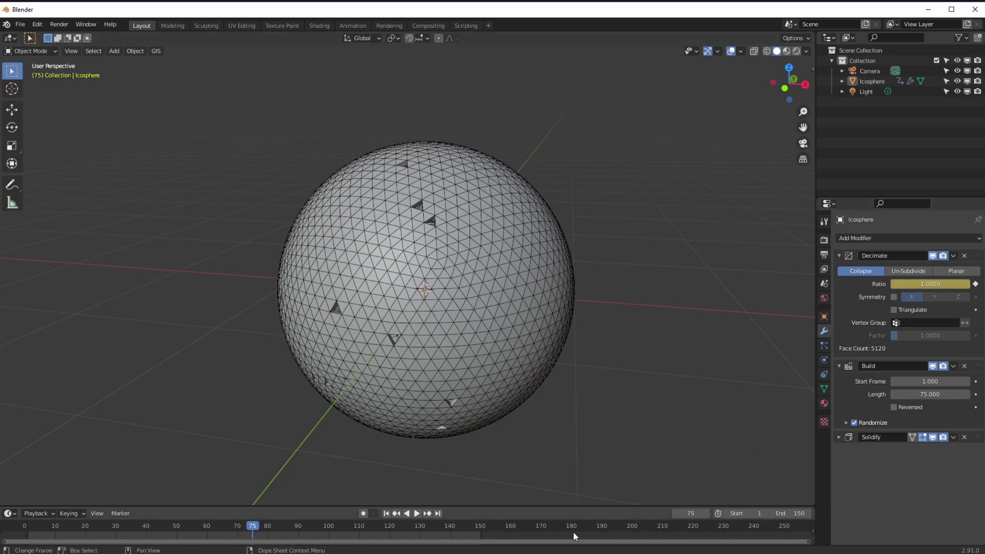
Step: Play the animation from the start to watch the sphere refine as it builds
click(386, 513)
click(417, 513)
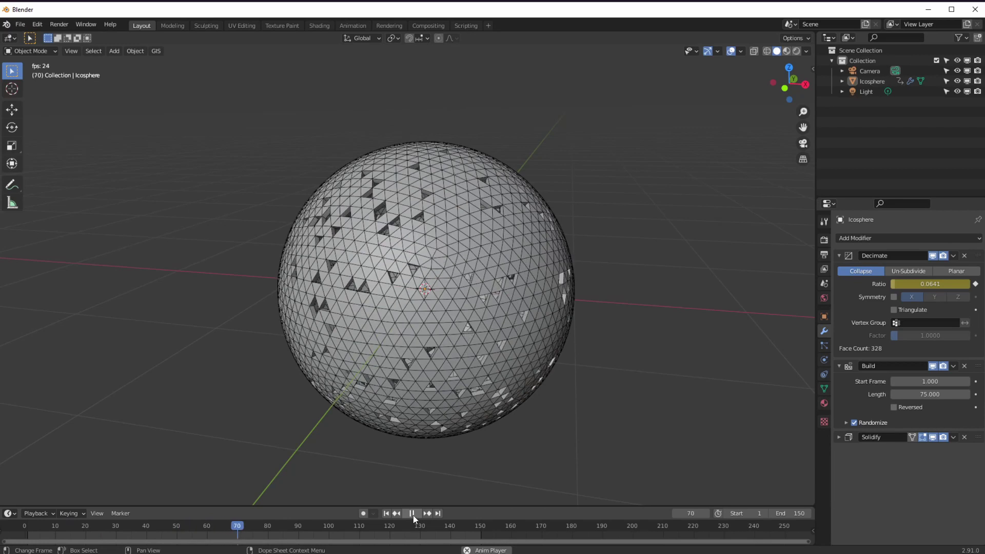
click(411, 513)
key(space)
drag(31, 526, 58, 538)
mouse_move(160, 470)
middle_down()
mouse_move(328, 344)
mouse_move(324, 327)
mouse_move(318, 352)
mouse_move(318, 325)
mouse_move(390, 346)
mouse_move(390, 376)
mouse_move(413, 297)
mouse_move(407, 276)
mouse_move(364, 403)
mouse_move(325, 383)
middle_up()
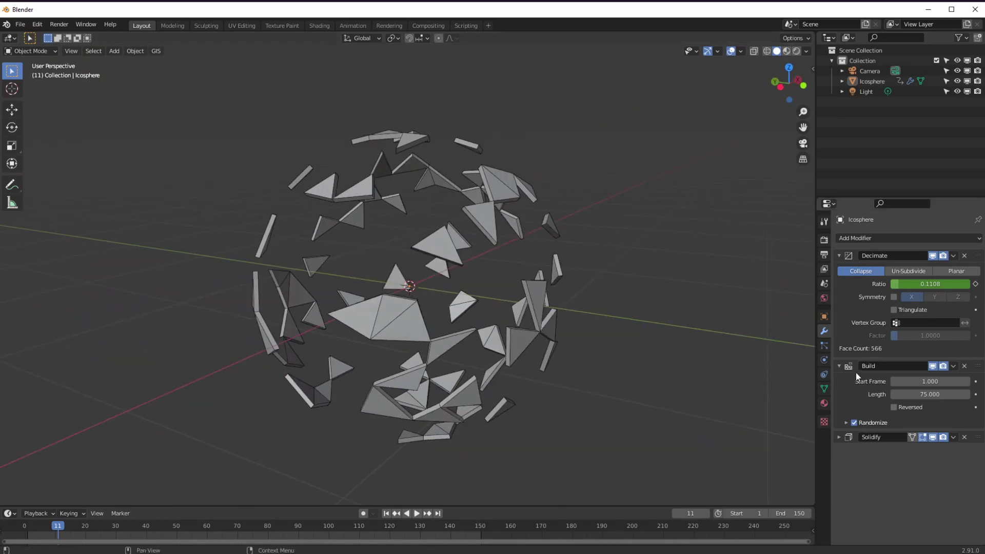
Step: Remove the Decimate, Build and Solidify modifiers, then select and delete the Icosphere
click(965, 256)
click(964, 256)
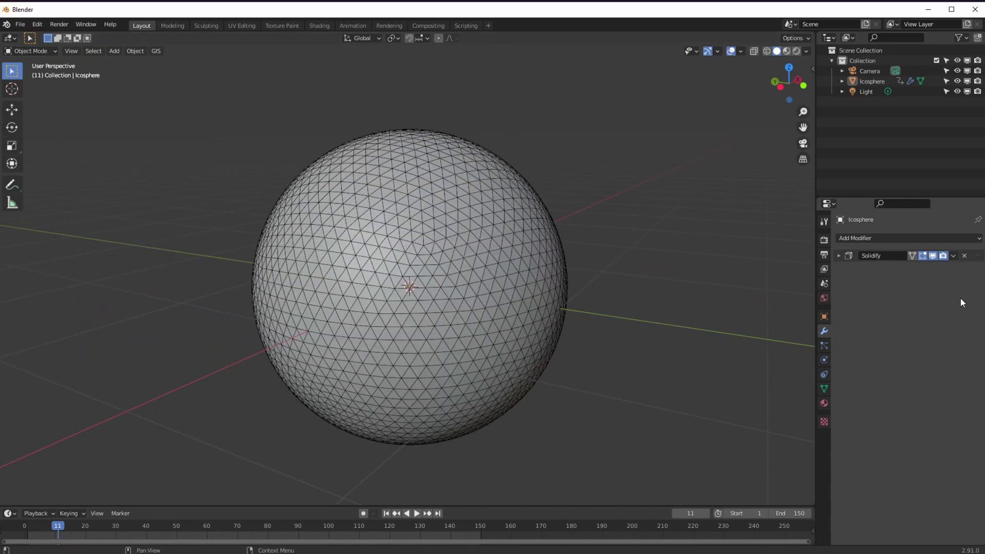
click(964, 256)
middle_drag(313, 446, 324, 447)
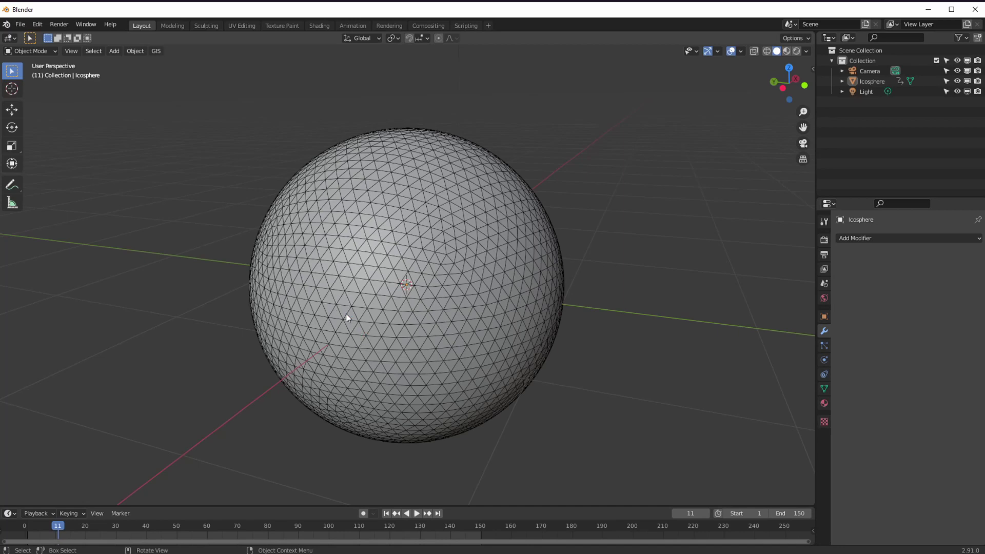
click(359, 288)
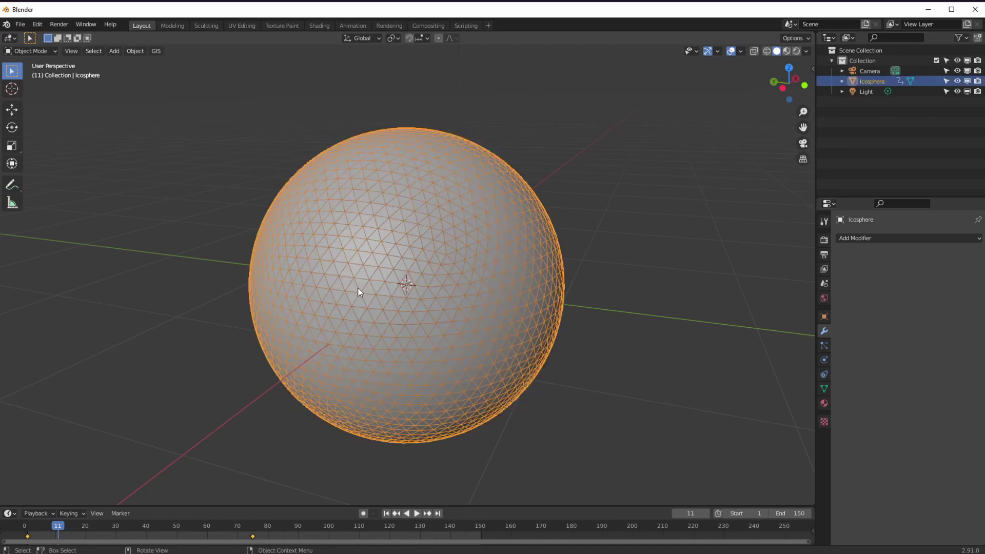
key(Delete)
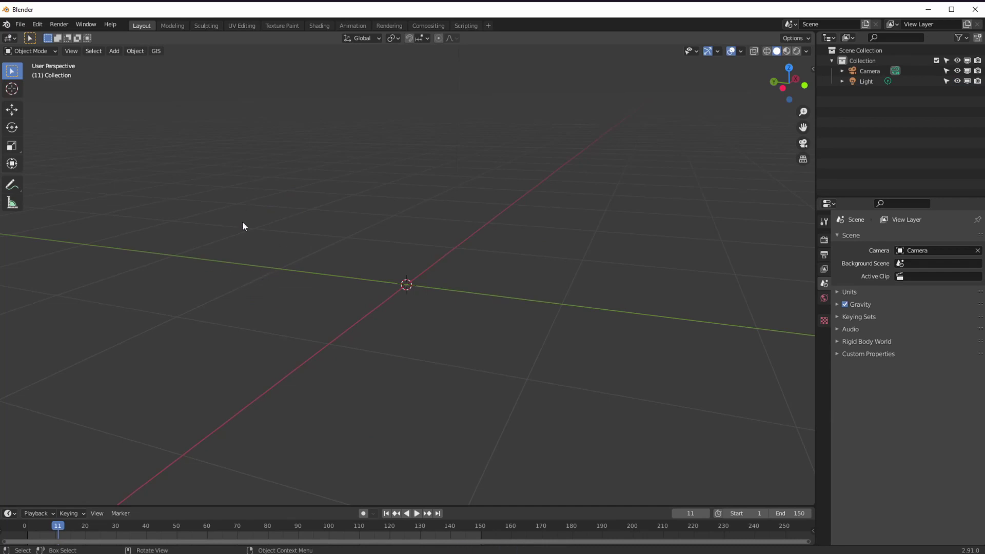
Step: Switch to top orthographic view and add a NURBS curve
key(KP_7)
shift+middle_drag(370, 399, 54, 390)
click(113, 52)
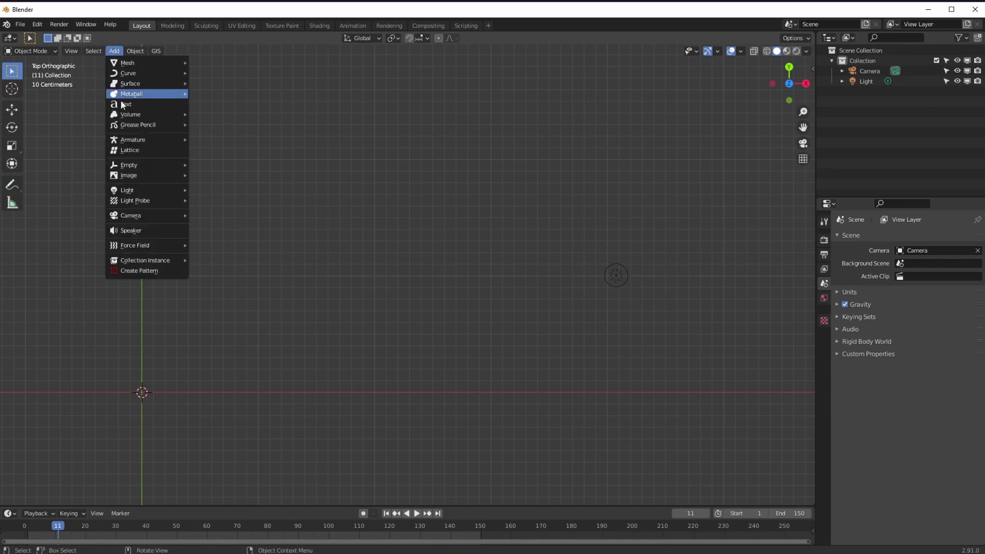
mouse_move(126, 74)
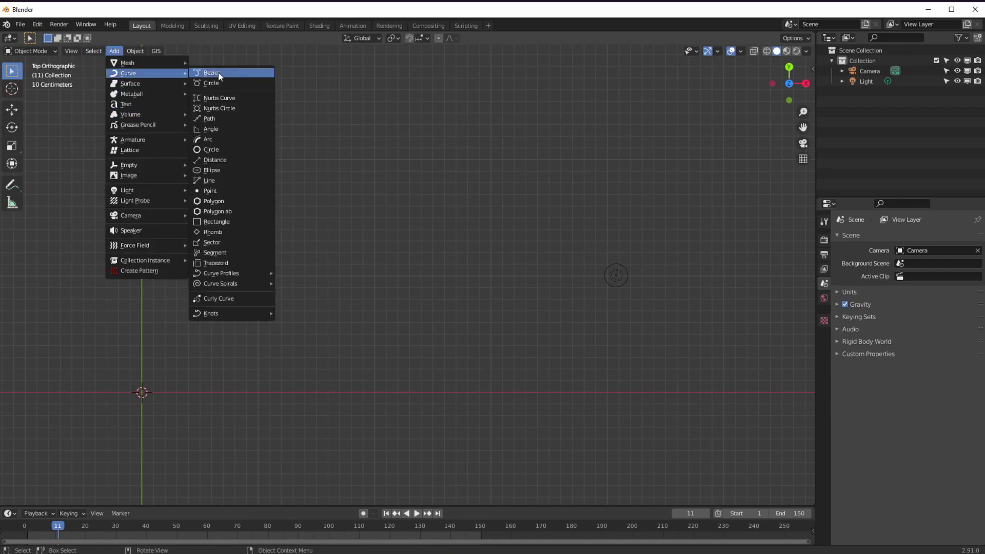
click(222, 99)
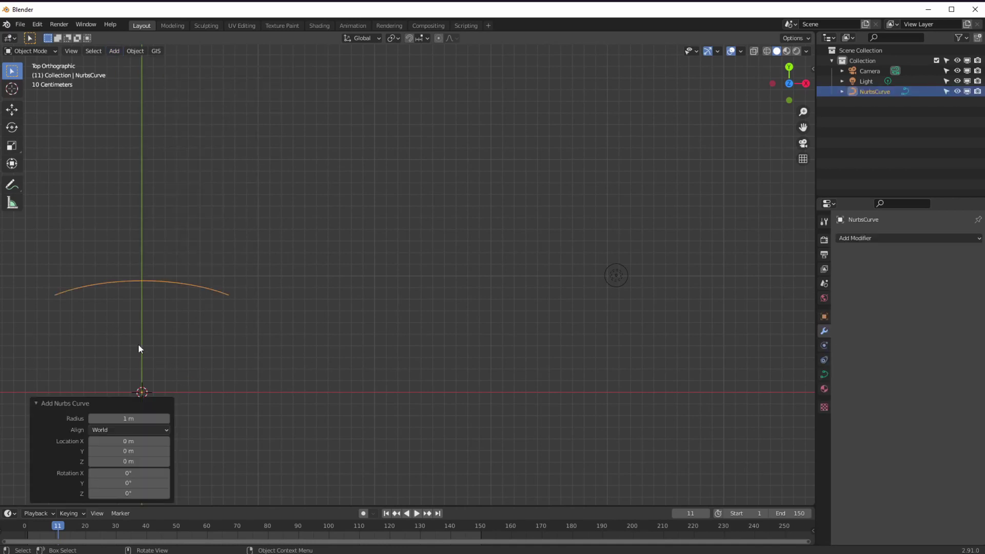
Step: Enter Edit Mode and mirror all control points with an X scale of -1
click(29, 51)
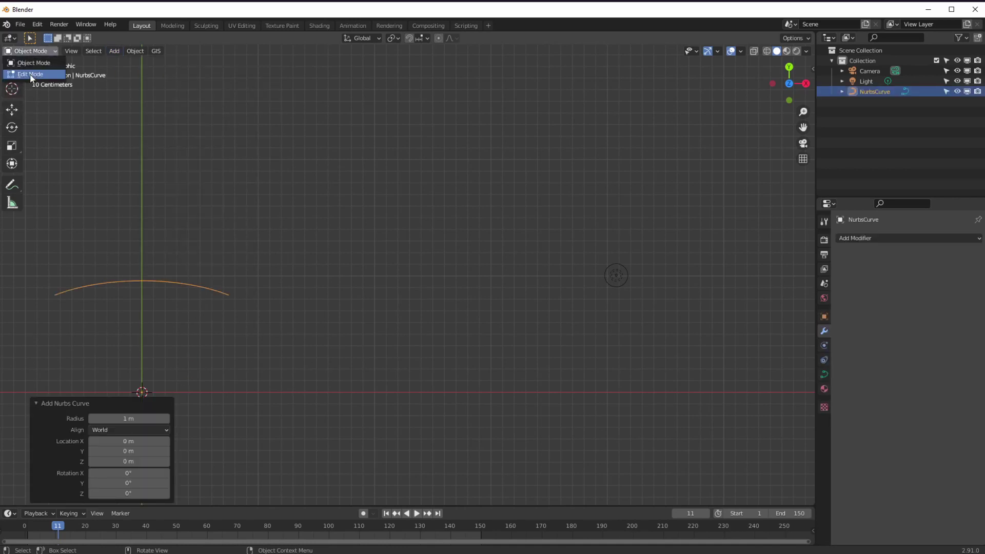
click(31, 74)
scroll(139, 348, left, 5)
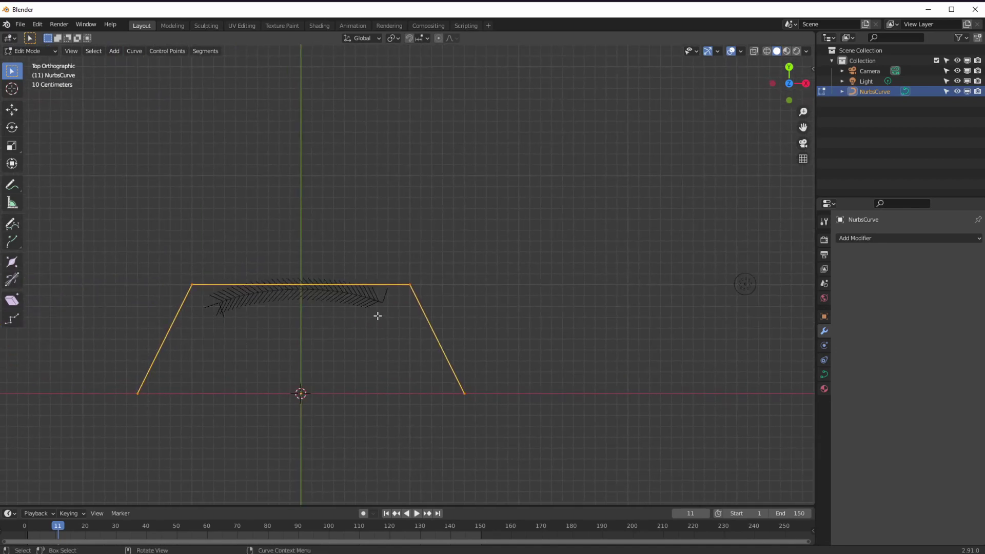
click(209, 446)
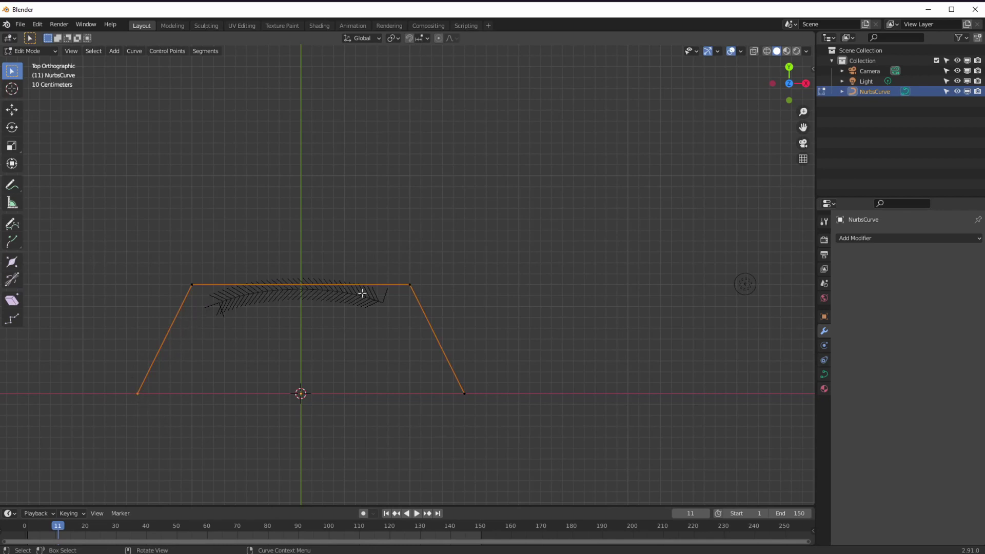
key(a)
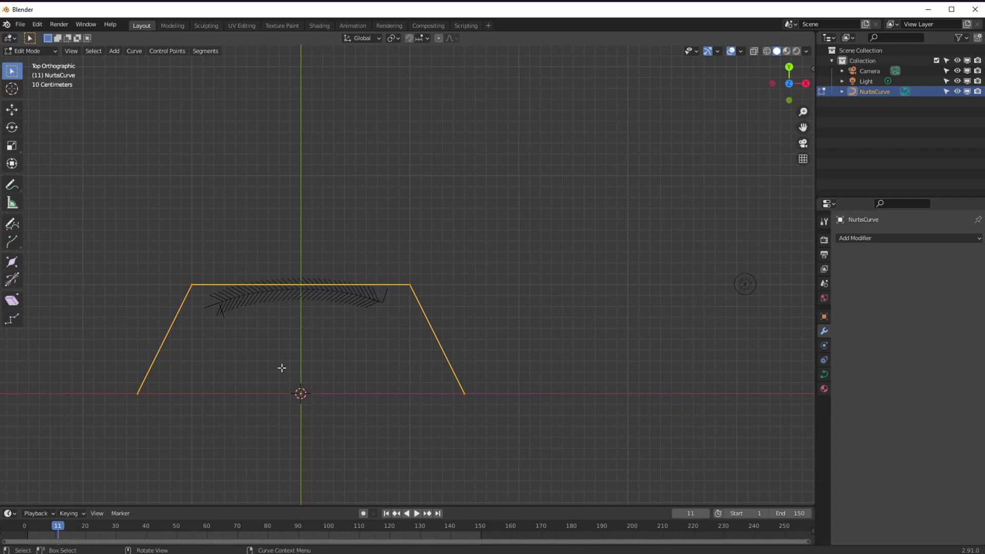
key(s)
key(x)
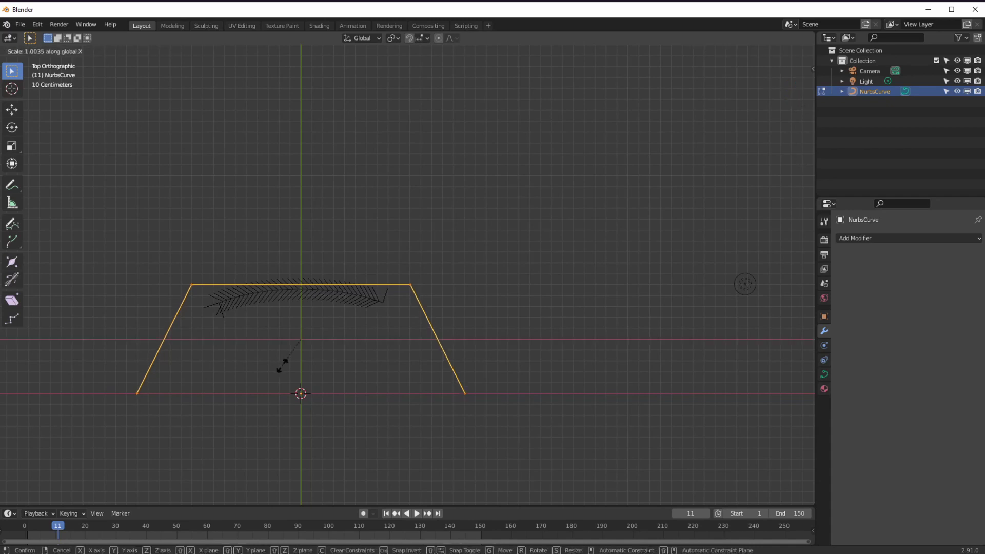
key(minus)
key(Return)
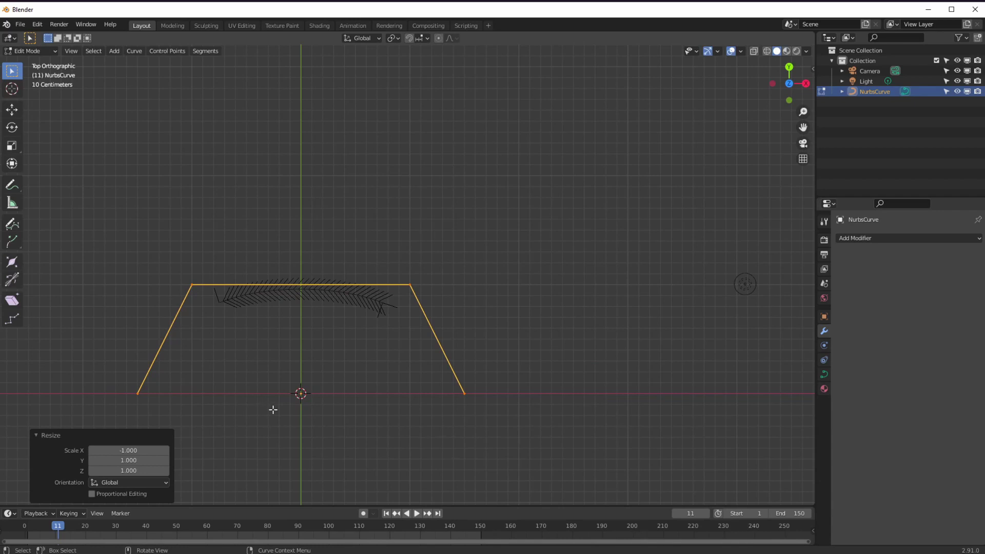
Step: Switch the curve's direction and deselect all control points
right_click(223, 299)
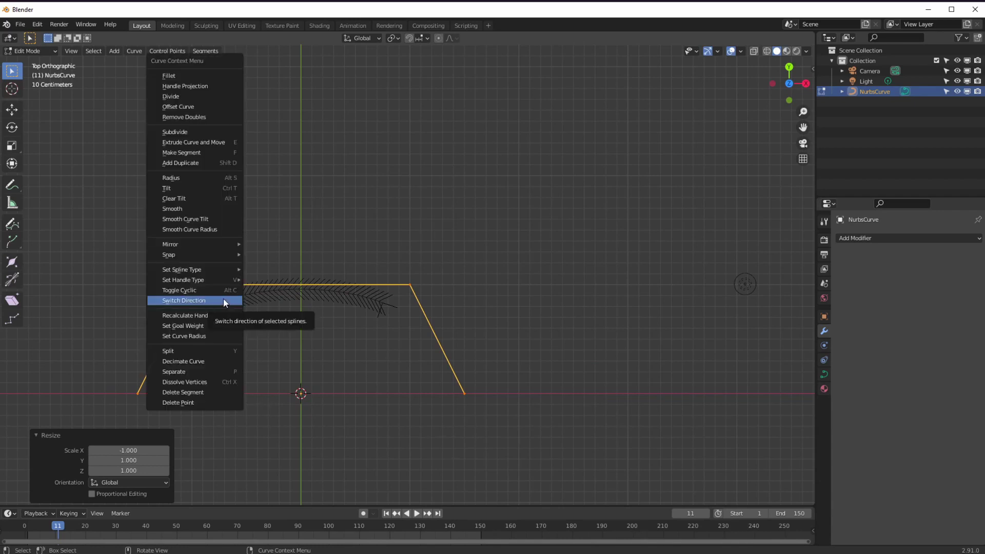
click(222, 300)
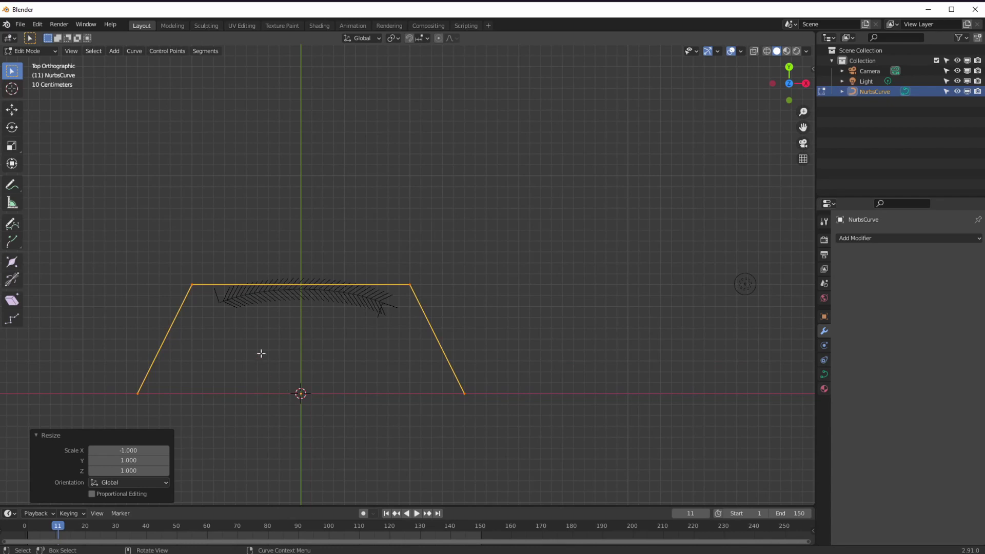
right_click(226, 320)
click(226, 322)
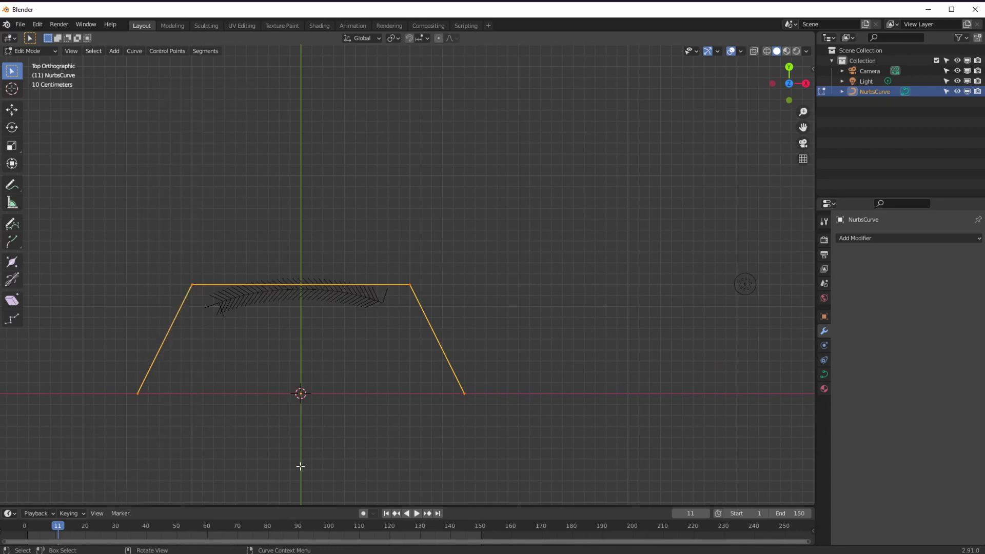
right_click(222, 318)
click(214, 315)
click(424, 383)
scroll(290, 378, down, 1)
Step: With the Move tool, drag the curve's four control points up and to the right
click(12, 110)
click(459, 382)
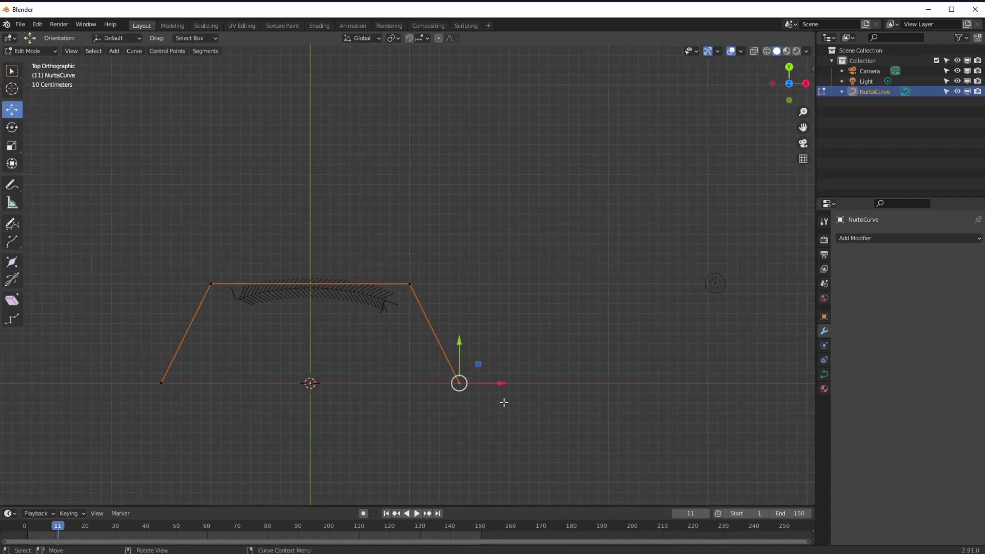
drag(466, 378, 587, 174)
click(409, 283)
drag(409, 283, 547, 155)
click(210, 284)
drag(210, 283, 487, 154)
click(161, 383)
drag(161, 383, 431, 182)
Step: Shift the whole curve down and fine-tune its end and middle points into a starting stroke
key(a)
drag(512, 168, 504, 247)
click(572, 256)
drag(571, 256, 568, 291)
drag(538, 232, 547, 247)
drag(487, 227, 501, 213)
drag(413, 230, 446, 279)
drag(424, 260, 434, 230)
shift+middle_drag(435, 279, 317, 245)
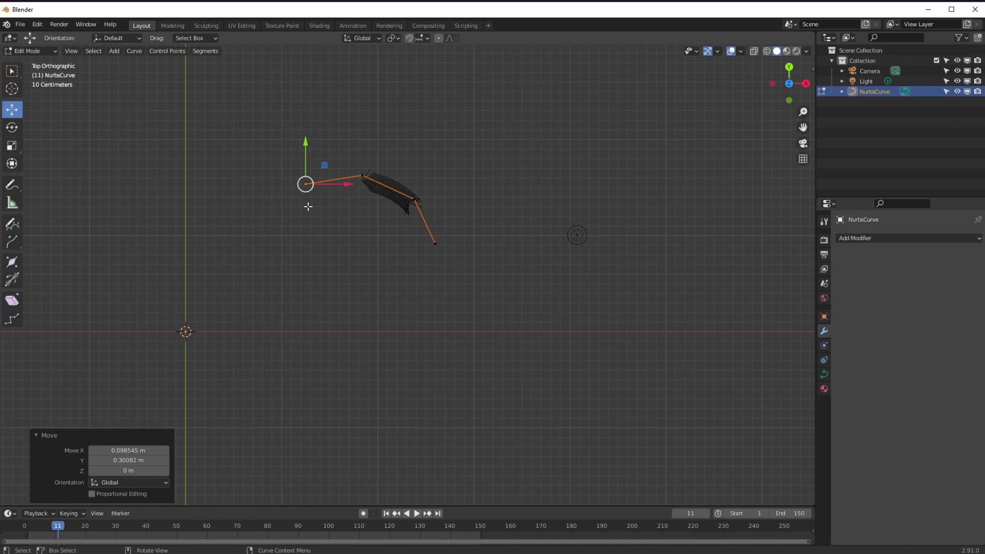
Step: Extrude points one by one to trace the bowl of the cursive 'g'
key(e)
click(272, 237)
key(e)
click(281, 298)
key(e)
click(323, 358)
key(e)
click(380, 367)
key(e)
click(438, 344)
key(e)
click(439, 286)
key(e)
click(408, 285)
Step: Extrude more points down the g's stem into its descender and lower loop
key(e)
click(428, 333)
key(e)
click(442, 389)
key(e)
click(449, 464)
key(e)
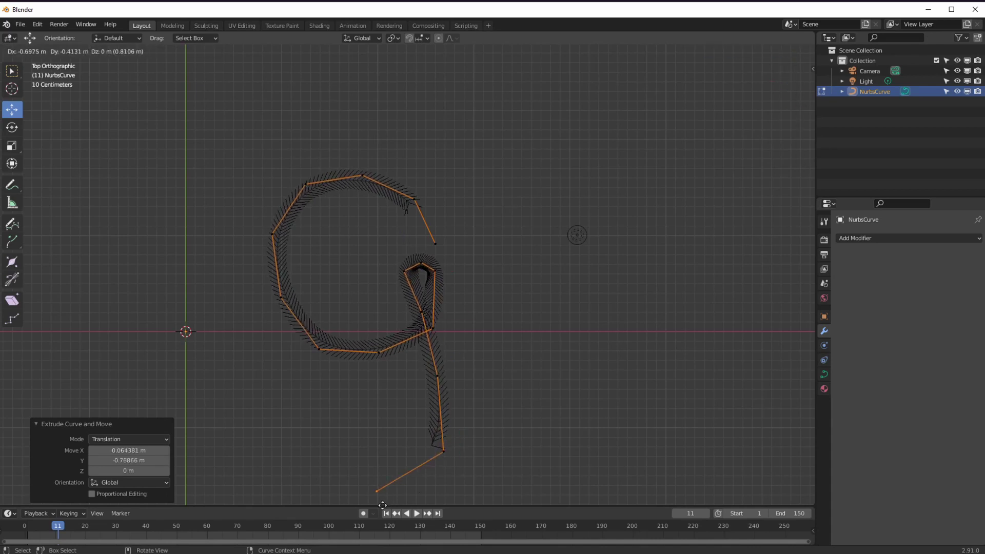
click(383, 505)
key(e)
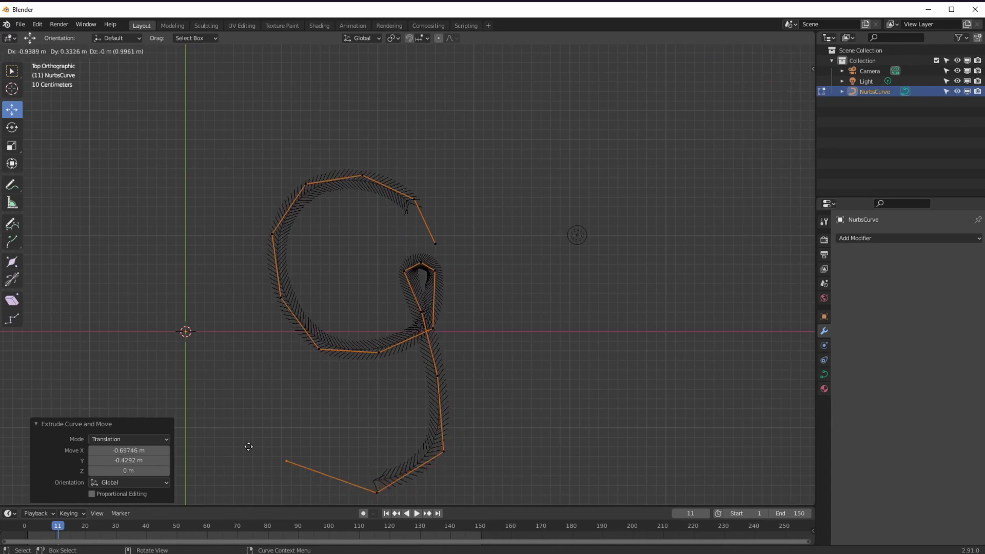
click(254, 467)
key(e)
click(233, 395)
key(e)
click(241, 351)
Step: Continue extruding points to sweep up and form the cursive 'a' with its bowl
key(e)
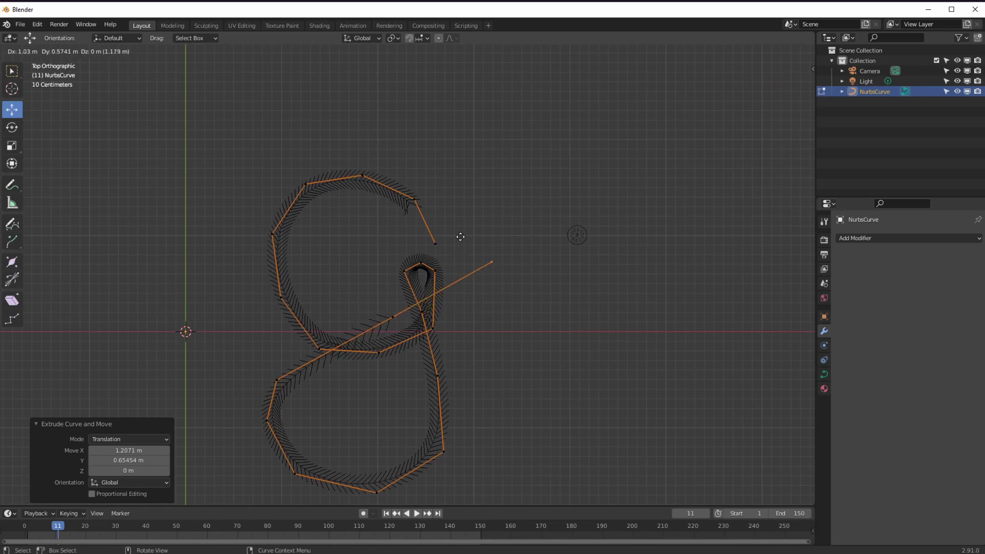
click(456, 246)
key(e)
click(541, 271)
key(e)
click(545, 309)
key(e)
click(544, 351)
key(e)
click(528, 351)
key(e)
click(535, 311)
key(e)
click(521, 286)
key(e)
click(483, 288)
key(e)
click(459, 331)
key(e)
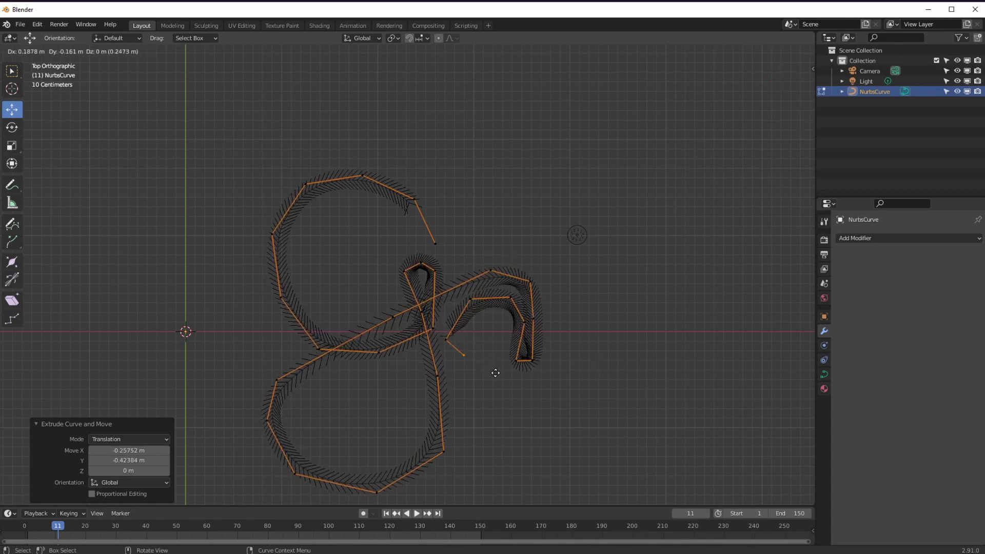
click(495, 373)
key(e)
click(545, 361)
Step: Extrude points rising into the 'r', down its stem and around its arch
key(e)
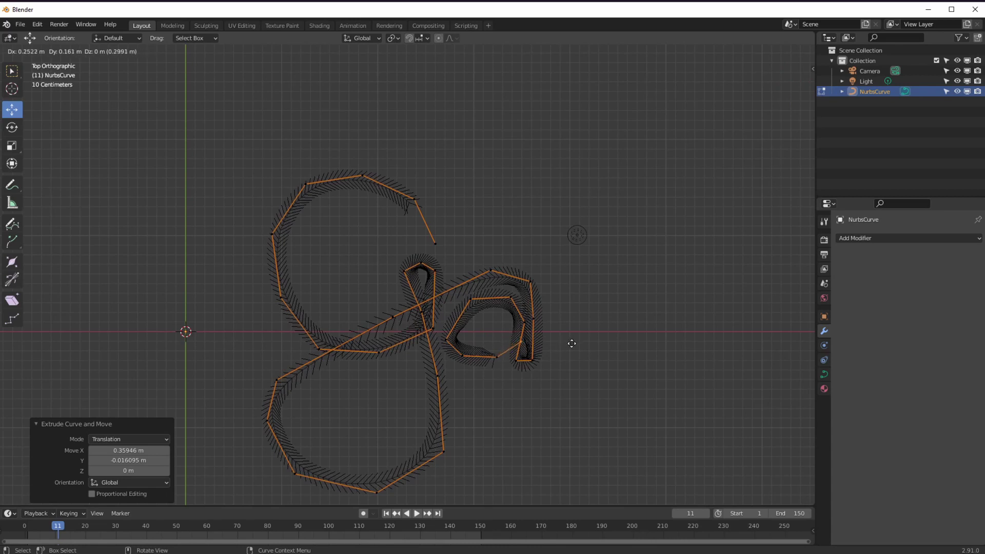
click(619, 270)
key(e)
click(601, 272)
key(e)
click(608, 295)
key(e)
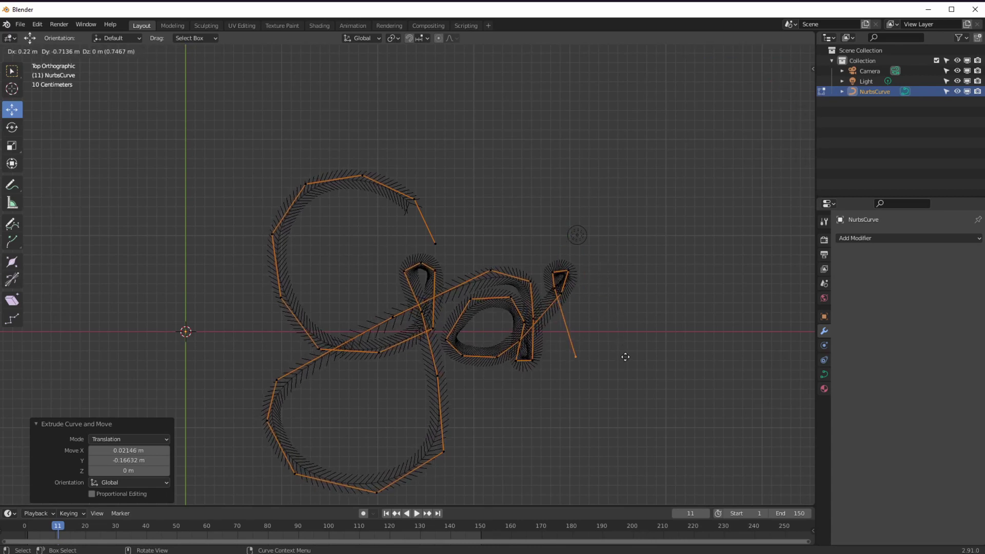
click(624, 355)
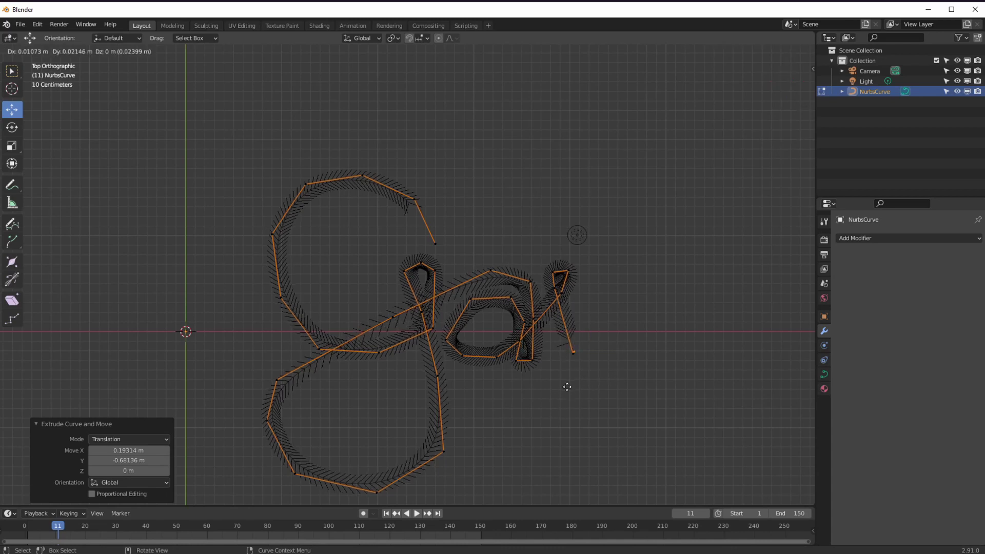
key(e)
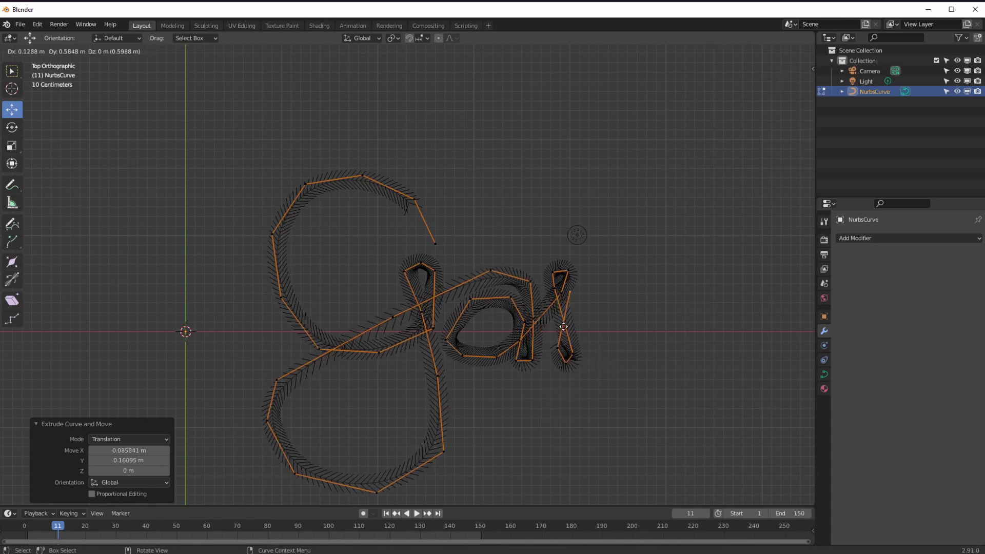
click(592, 306)
key(e)
click(620, 308)
key(e)
click(634, 320)
key(e)
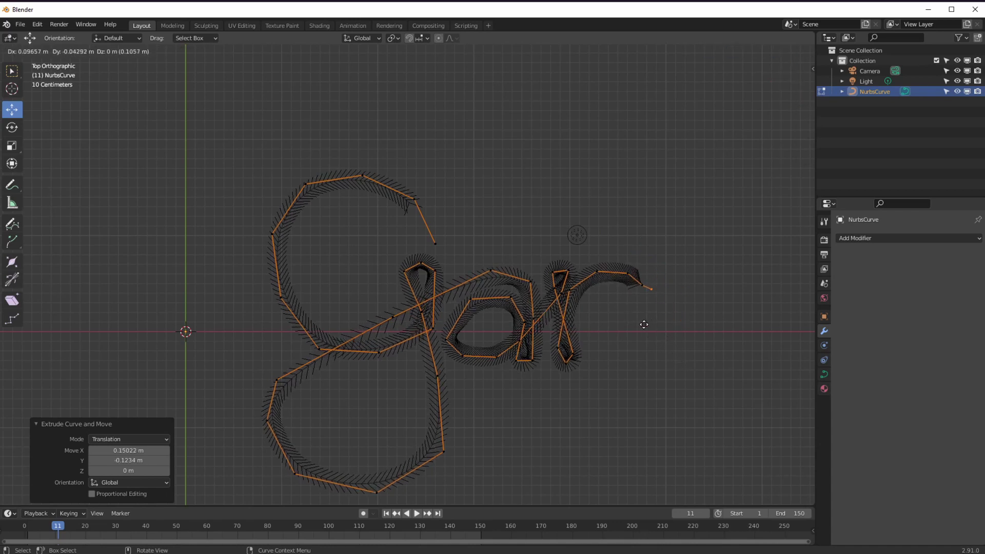
click(643, 324)
Step: Extrude points forming the 'y' and its long descender, then zoom out to show the word
key(e)
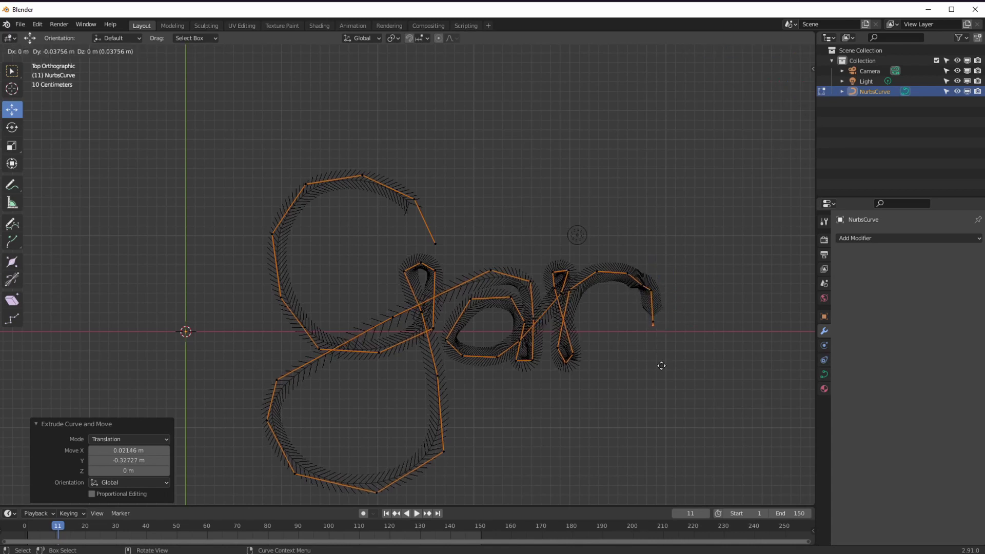
click(698, 401)
key(e)
click(740, 379)
key(e)
click(743, 332)
key(e)
click(737, 312)
key(e)
click(732, 326)
key(e)
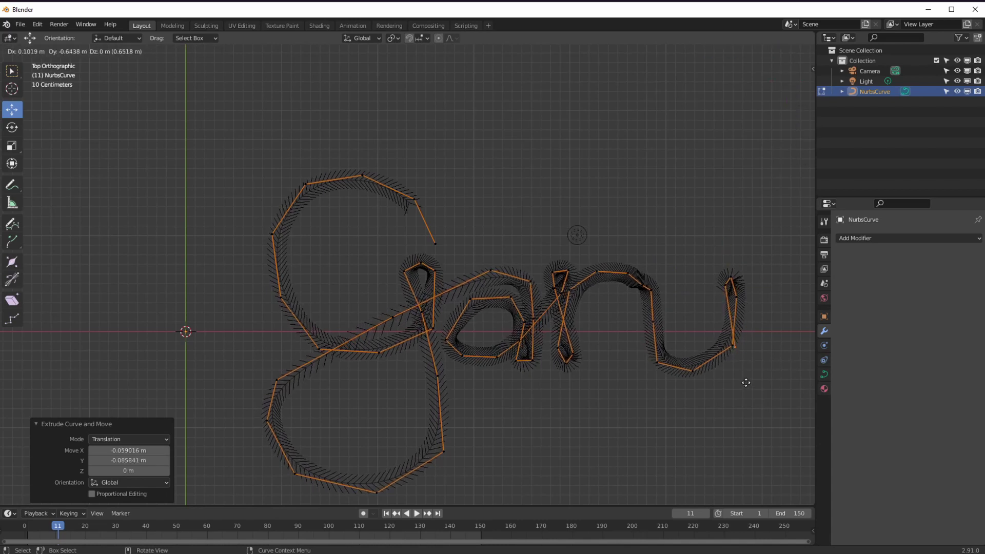
click(747, 384)
key(e)
click(754, 451)
key(e)
click(750, 504)
key(e)
click(699, 517)
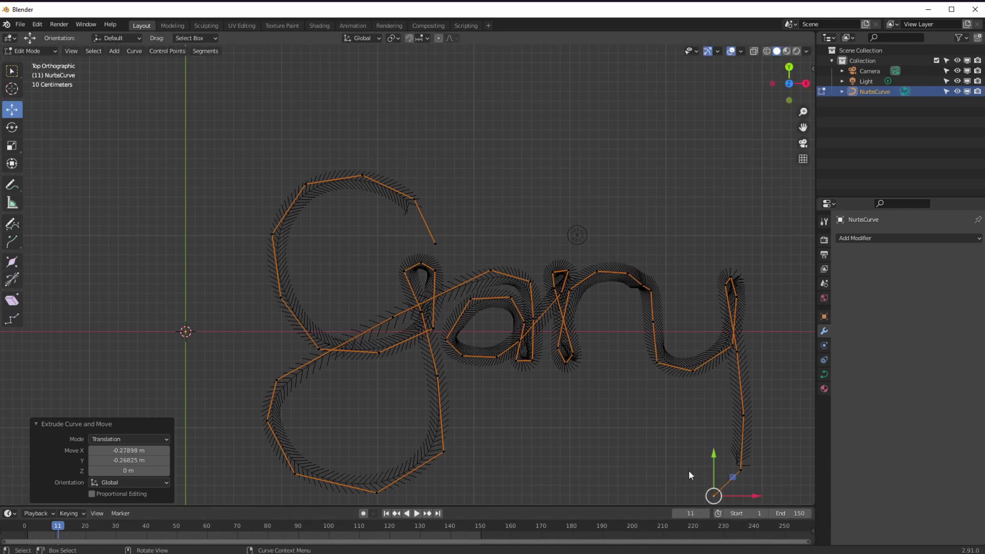
scroll(651, 446, down, 1)
shift+middle_drag(648, 449, 525, 337)
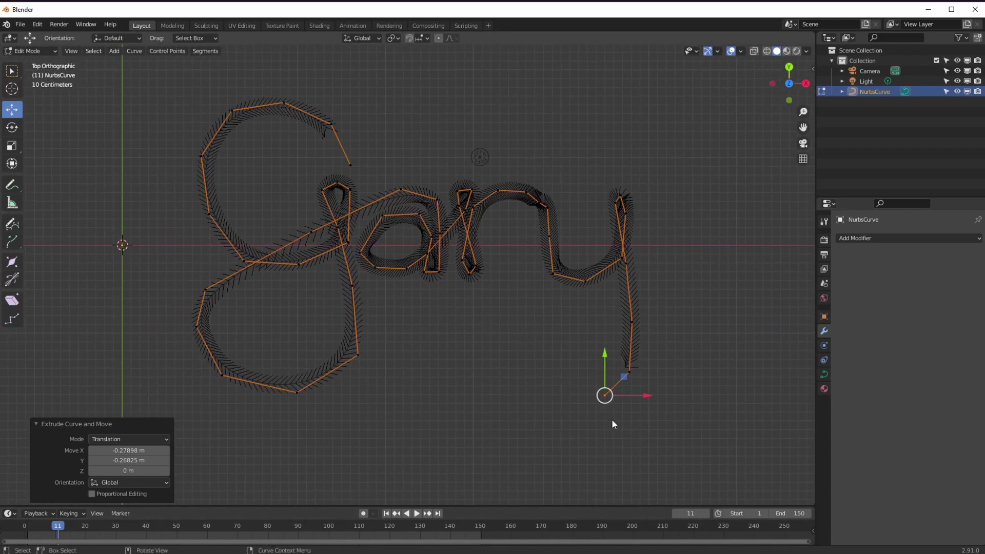
Step: Extrude six more points curling the y's descender into a looping tail
key(e)
click(567, 433)
key(e)
click(535, 412)
key(e)
click(524, 383)
key(e)
click(530, 349)
key(e)
click(543, 332)
key(e)
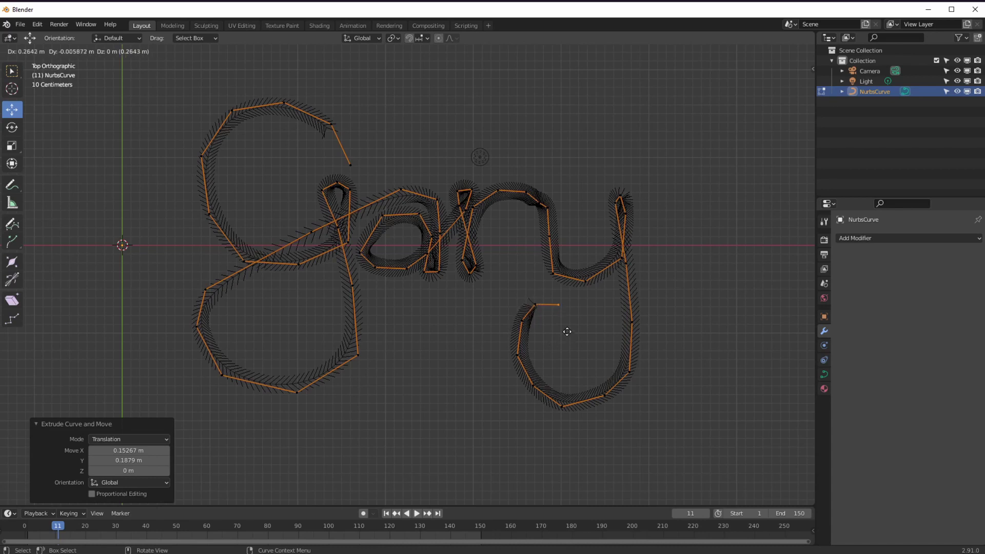
click(566, 327)
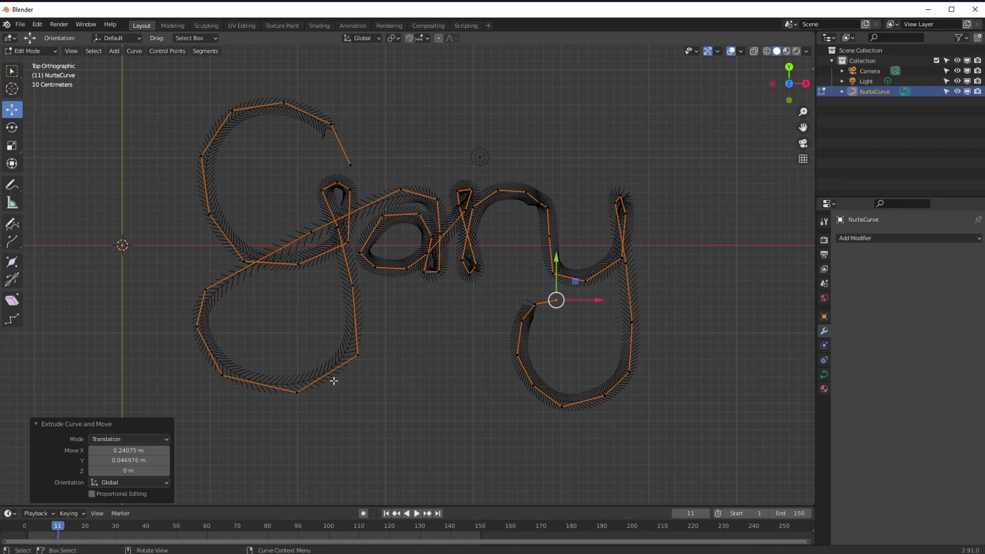
Step: Lower and adjust several control points on the g's bottom loop
click(297, 392)
drag(298, 392, 313, 414)
click(226, 383)
drag(225, 384, 234, 415)
drag(189, 280, 198, 329)
click(197, 327)
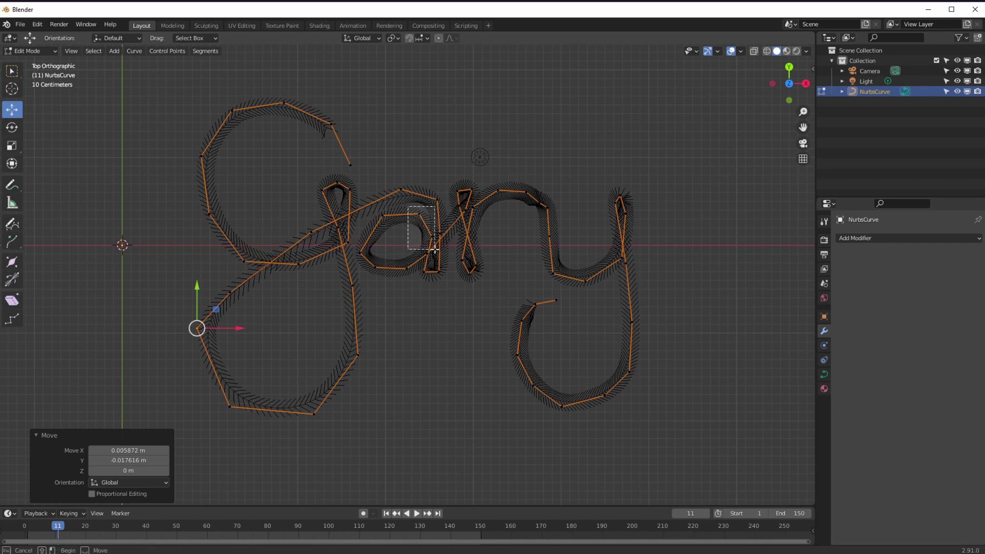
Step: Nudge the a's right and left control points slightly, then switch back to Object Mode
click(424, 220)
drag(424, 220, 431, 222)
click(358, 248)
drag(359, 251, 406, 271)
click(33, 51)
click(30, 63)
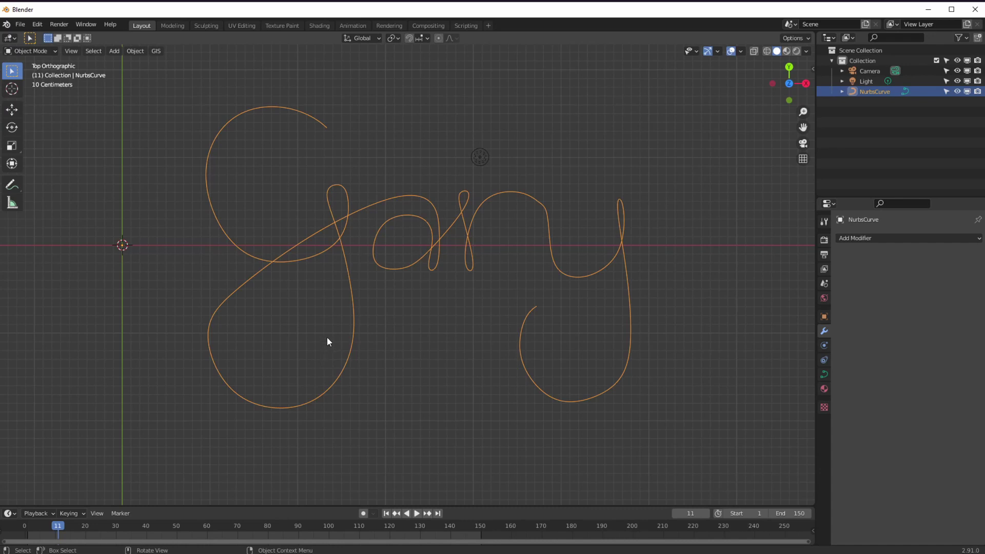
Step: In the curve's Object Data Geometry settings, raise Bevel Depth to 0.04 m
middle_drag(340, 326, 312, 266)
click(824, 374)
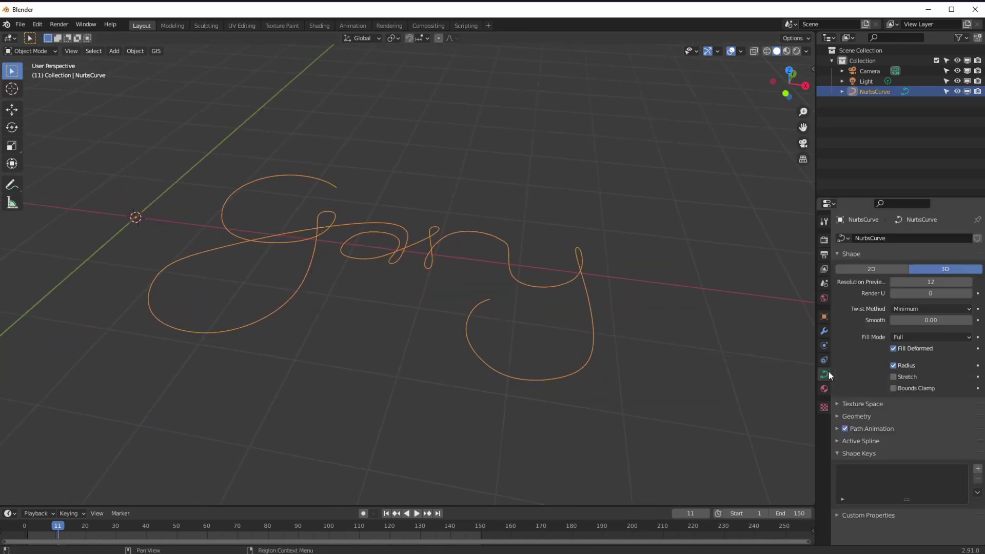
click(838, 416)
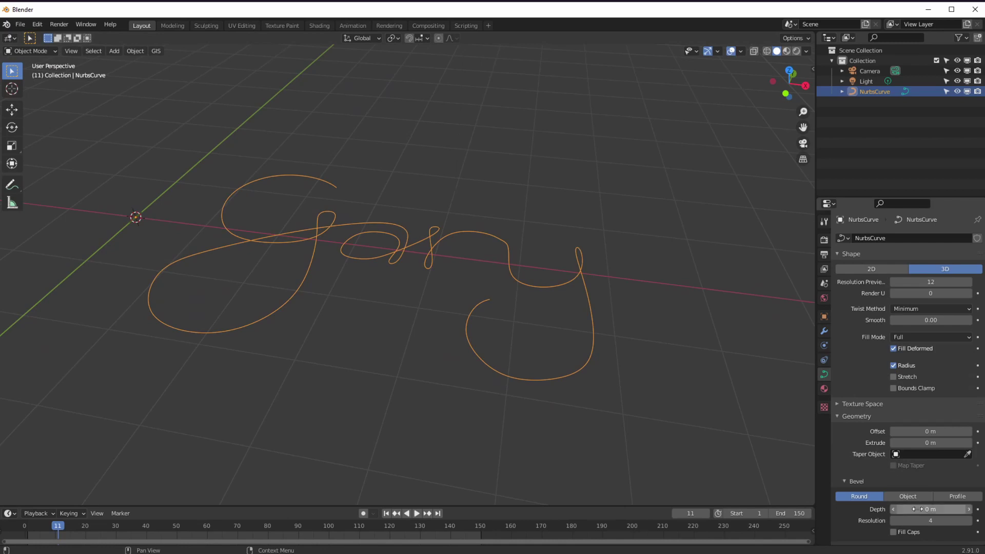
drag(918, 509, 933, 509)
middle_drag(498, 346, 383, 336)
click(115, 50)
Step: Add a Bezier curve at the origin
mouse_move(125, 76)
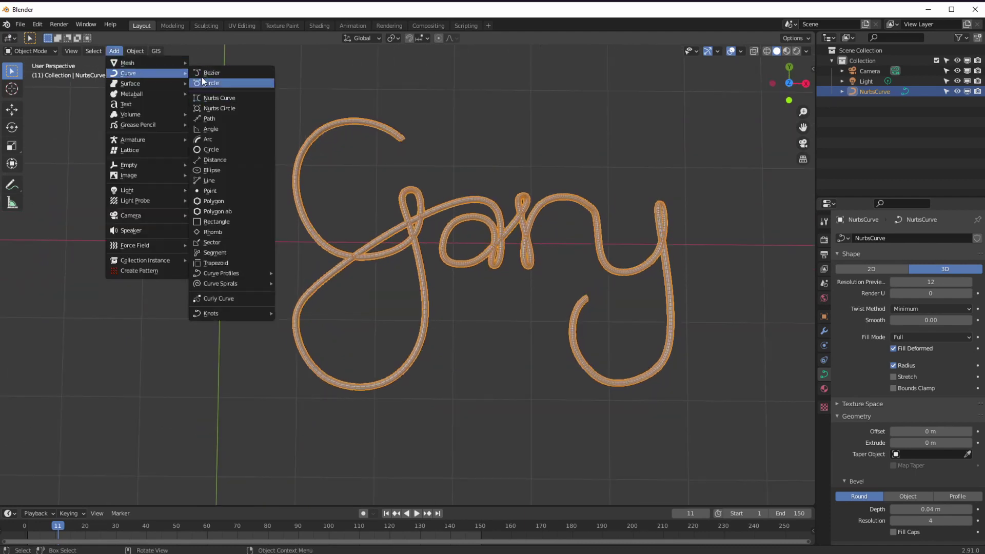
click(204, 73)
mouse_move(116, 281)
middle_down()
mouse_move(152, 282)
mouse_move(128, 294)
middle_up()
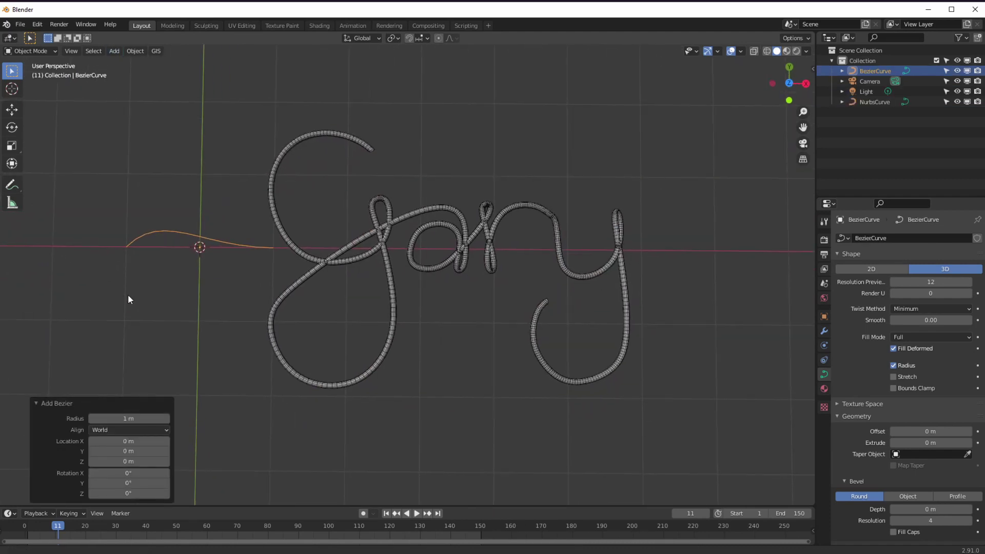
Step: Set the Gary NurbsCurve's Taper Object to BezierCurve
click(872, 101)
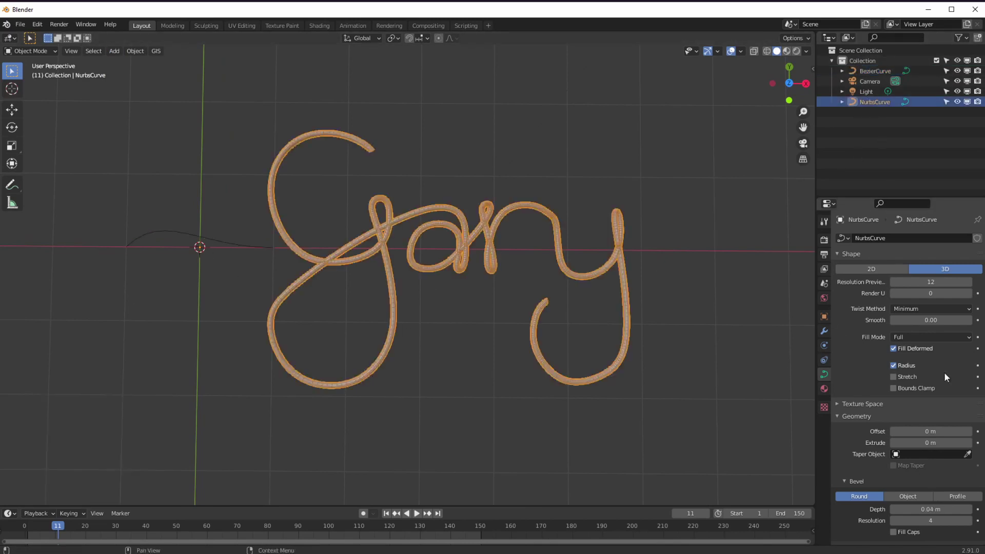
click(917, 454)
click(882, 348)
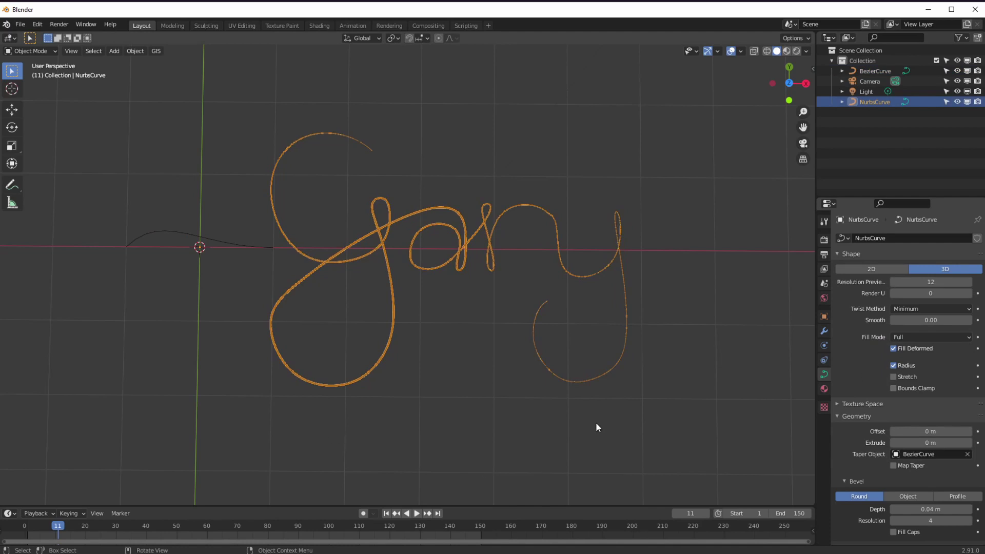
middle_drag(272, 334, 278, 316)
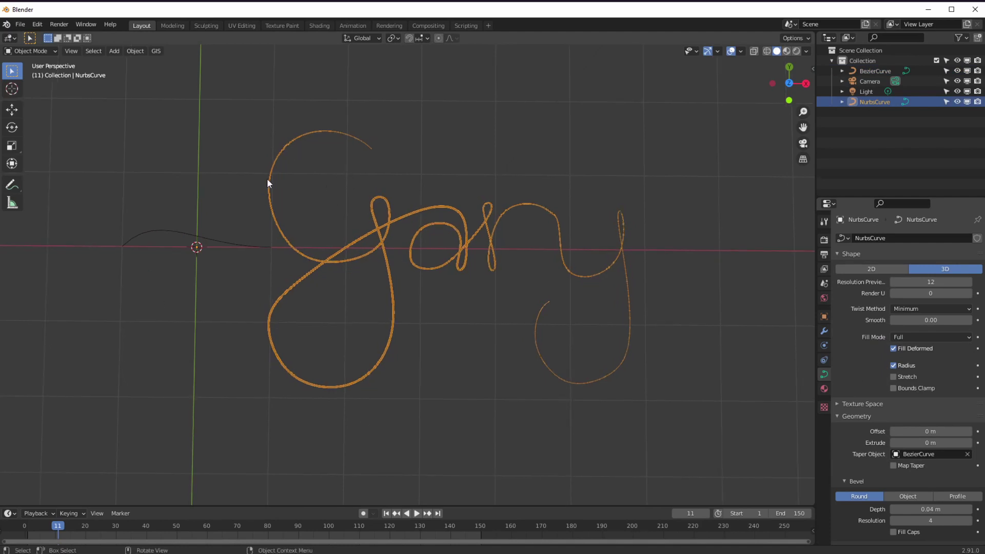
Step: Set the Gary tube's bevel depth to 0.1 m, then raise it to 0.2 m
double_click(907, 509)
key(Return)
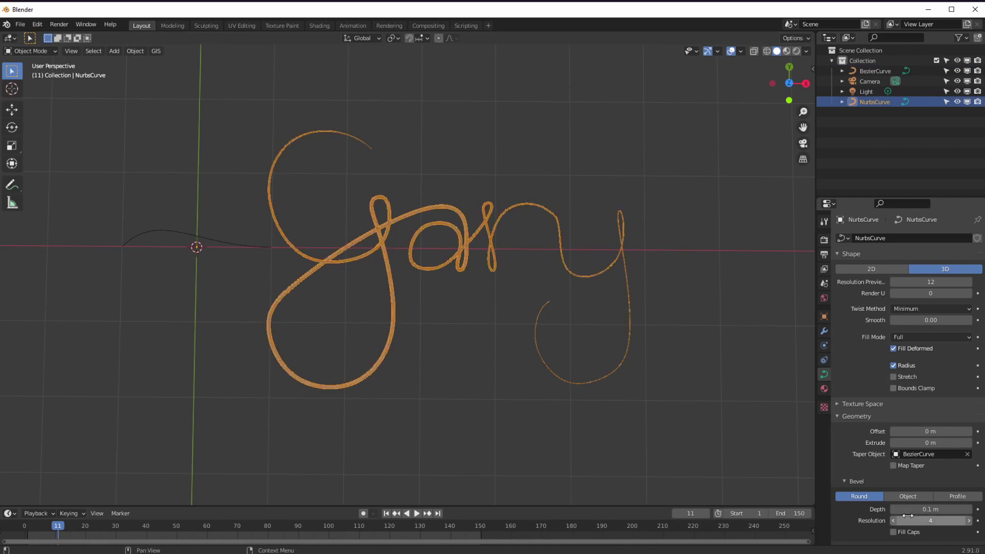
double_click(908, 509)
key(Return)
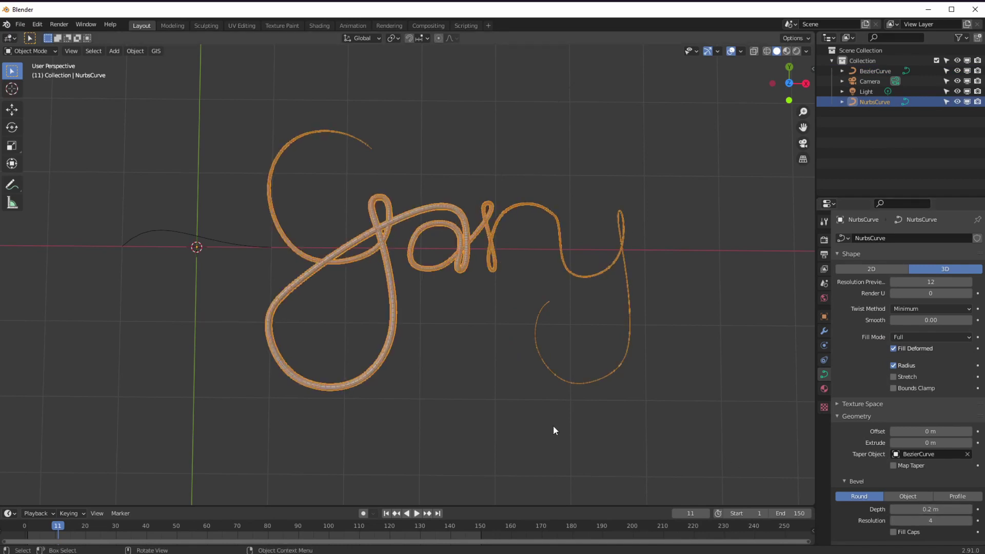
Step: Select the BezierCurve taper curve and bring up its context menu
shift+middle_drag(277, 350, 240, 385)
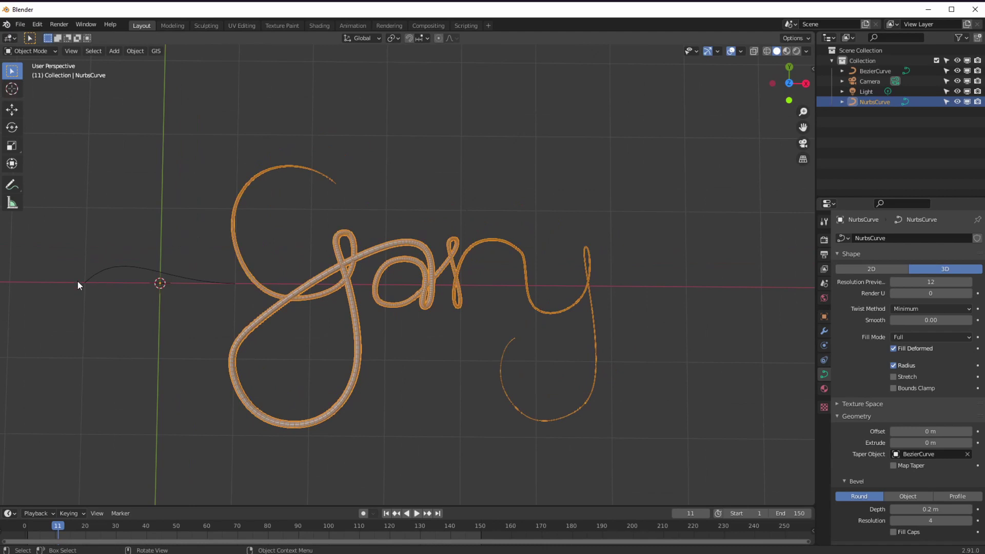
drag(70, 270, 107, 308)
right_click(113, 268)
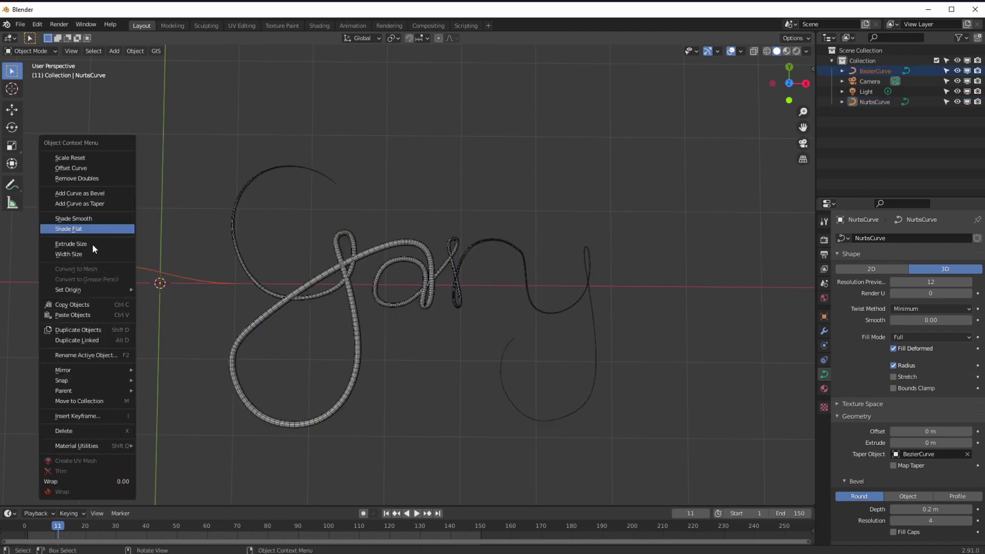
Step: Put the taper curve in Edit Mode and select its top control point
click(32, 75)
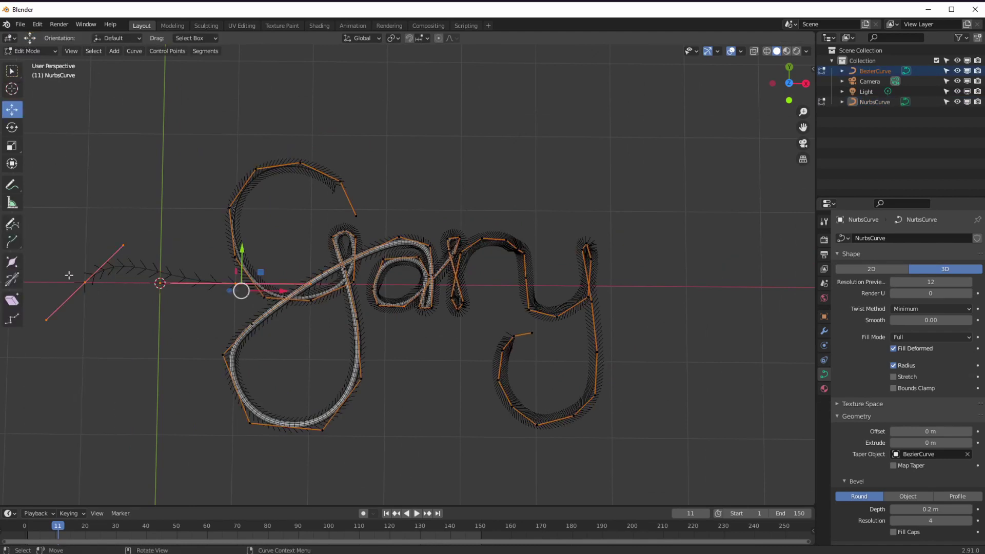
shift+middle_drag(125, 345, 198, 372)
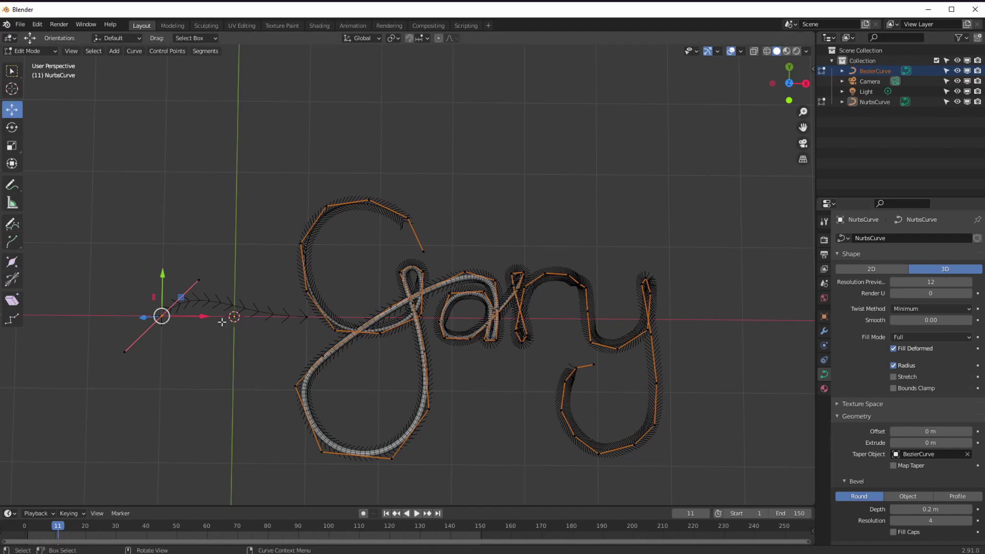
key(alt+a)
drag(309, 326, 137, 309)
drag(205, 294, 201, 290)
Step: Move the top taper point along Y and raise the end point 0.72 m
key(g)
key(y)
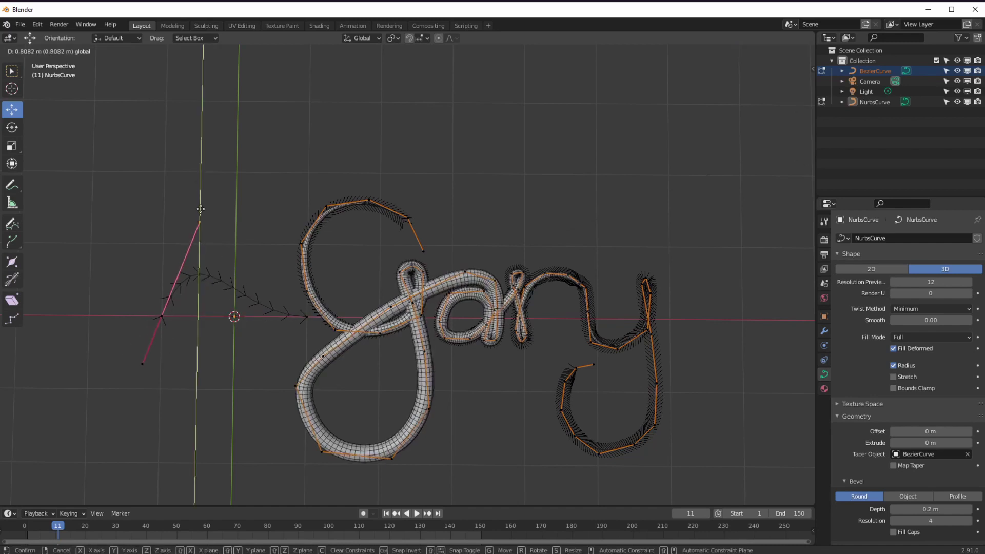
click(192, 244)
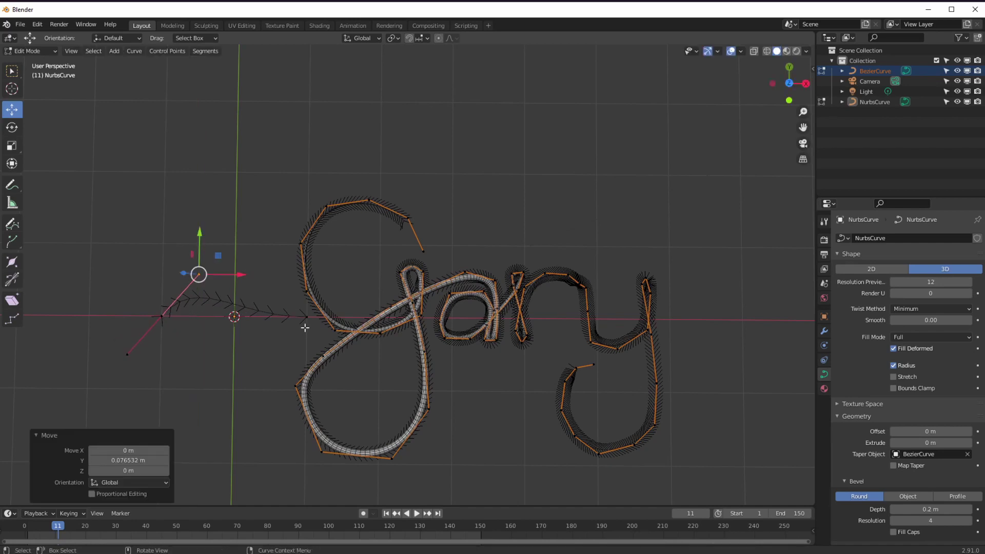
click(307, 317)
key(g)
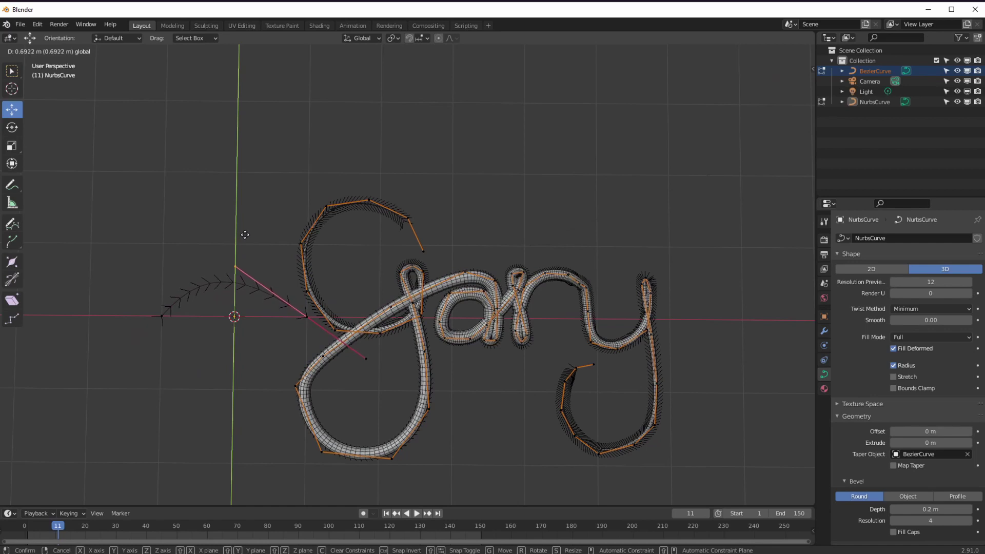
click(243, 232)
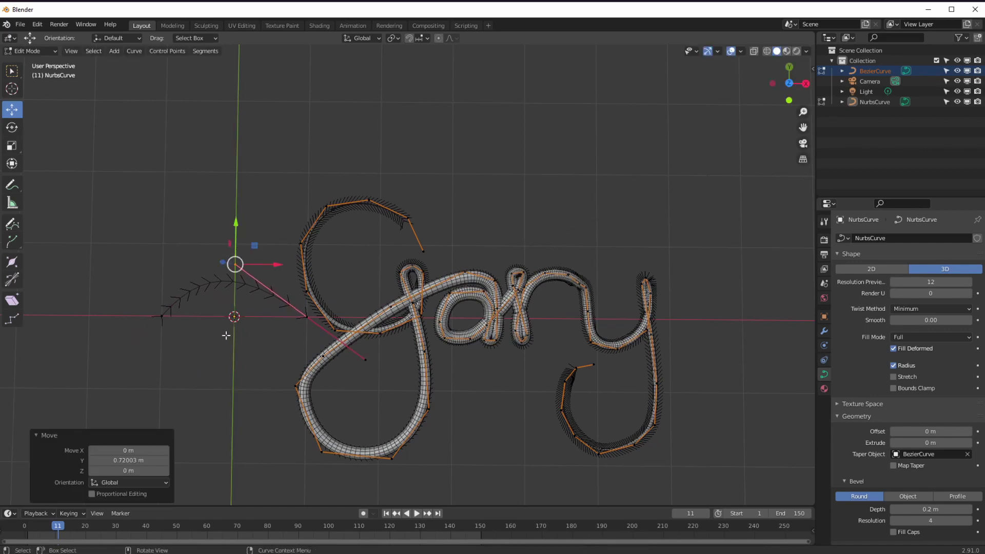
Step: Select both taper end points and subdivide the segment twice for more points
click(144, 302)
shift+click(305, 319)
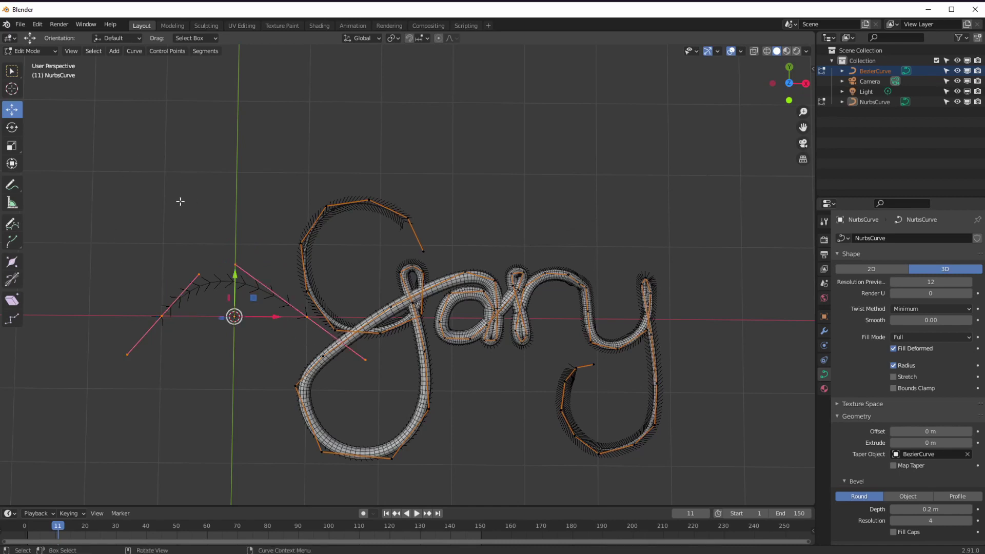
click(205, 51)
click(207, 62)
click(205, 51)
click(208, 62)
Step: Reshape the taper curve's end by dragging its handle down and right
click(199, 351)
click(185, 292)
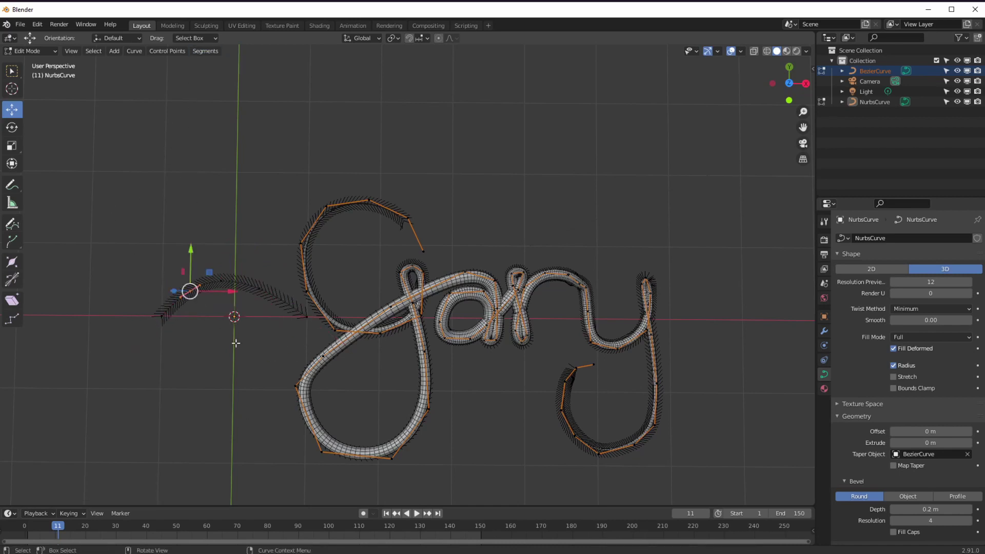
click(163, 318)
key(g)
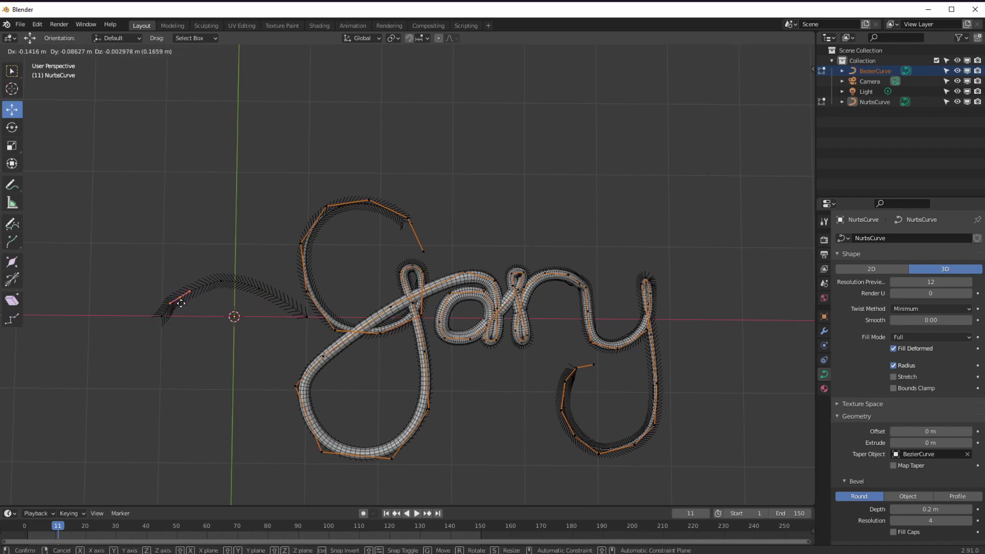
click(173, 302)
key(ctrl+z)
click(128, 355)
drag(129, 357, 160, 382)
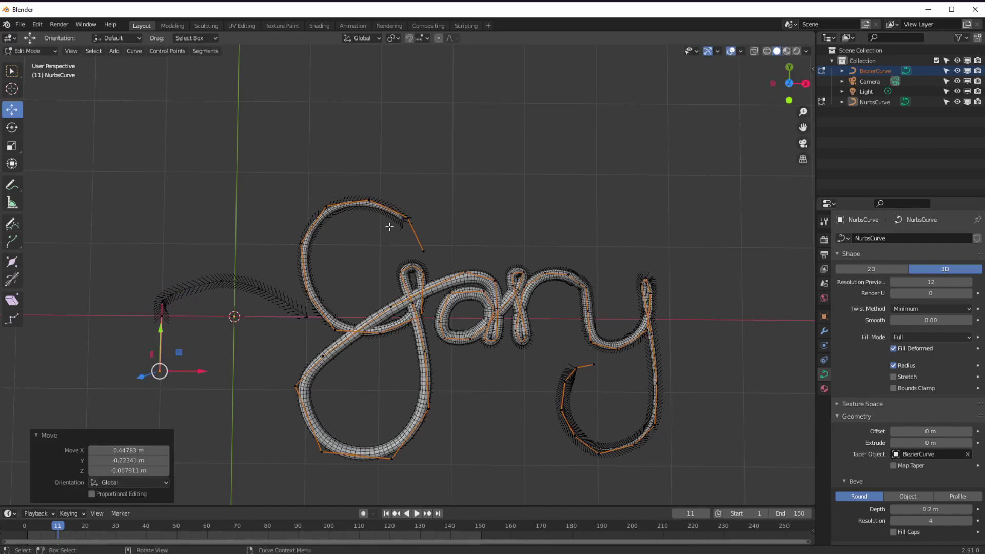
Step: Drag several taper control points into a wavy profile, then return to Object Mode
click(258, 286)
drag(257, 286, 308, 328)
click(307, 324)
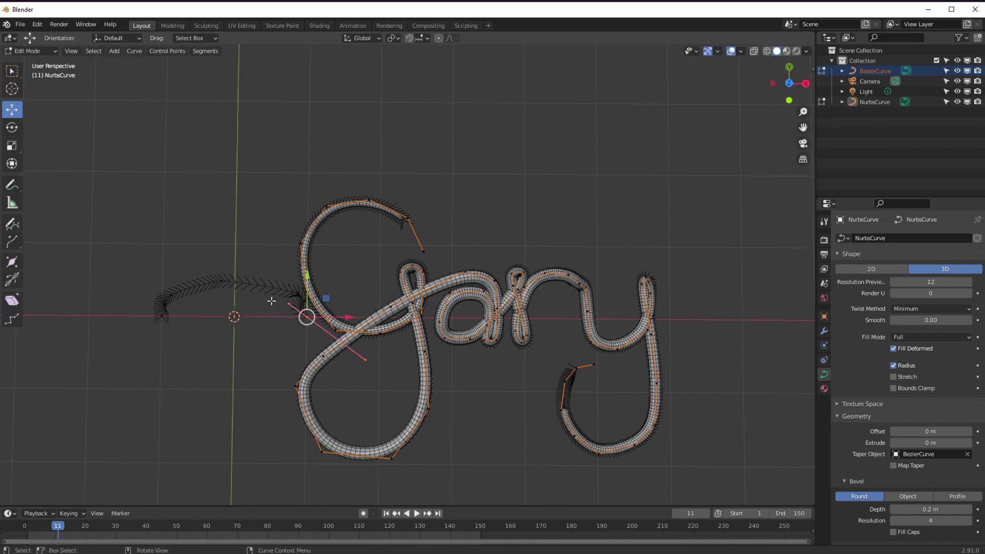
click(365, 359)
drag(365, 359, 307, 390)
click(297, 288)
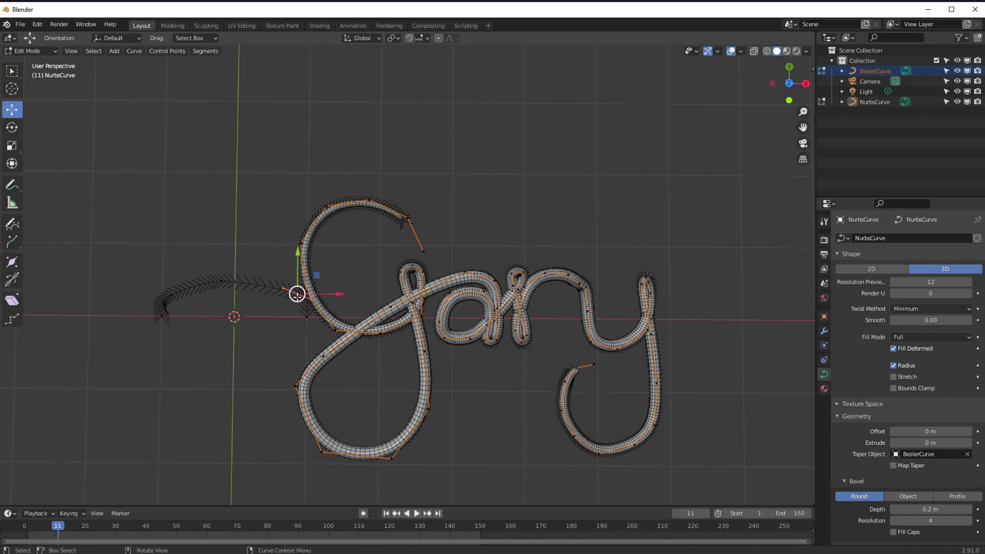
drag(297, 288, 283, 291)
click(222, 281)
drag(222, 281, 230, 313)
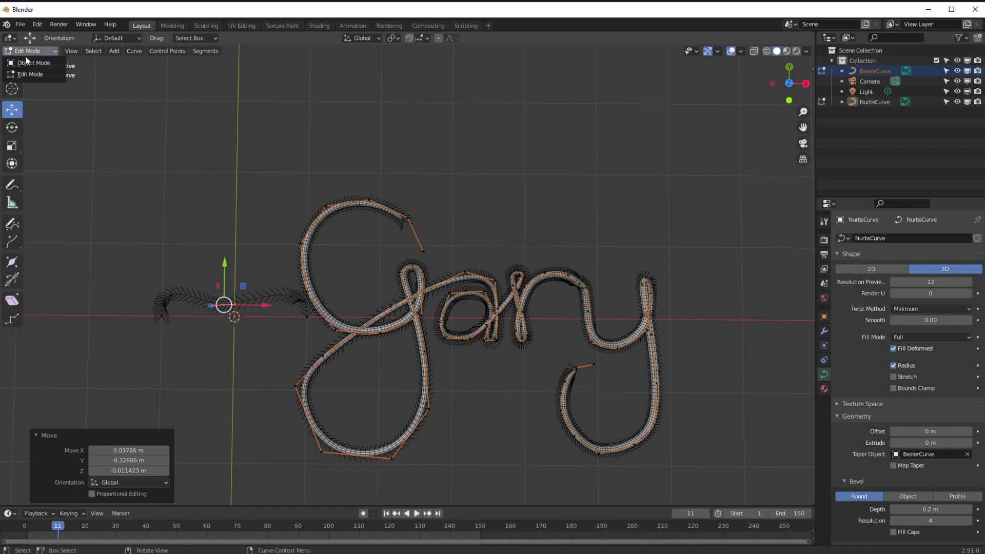
key(Tab)
middle_drag(346, 323, 451, 307)
Step: Add a Build modifier to the Gary NurbsCurve
click(824, 331)
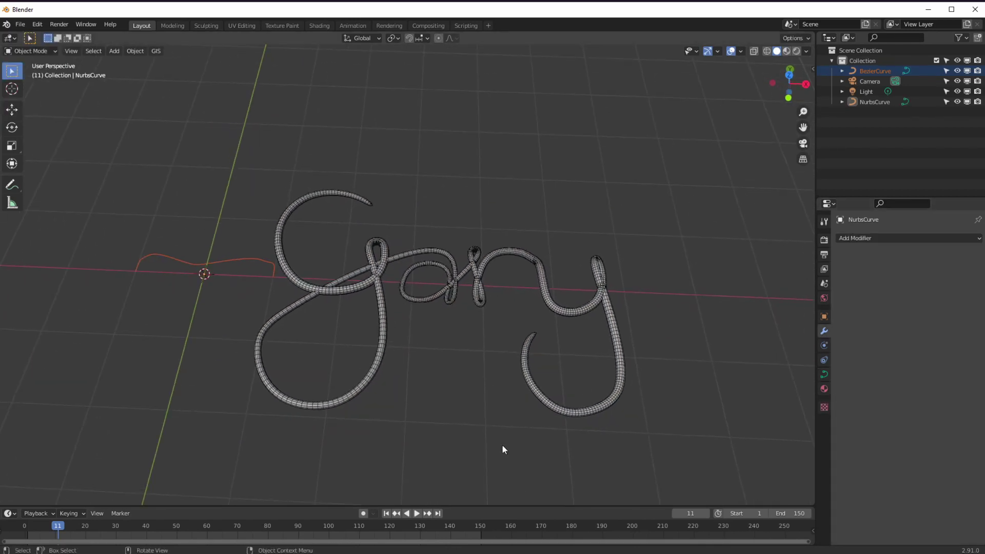
click(875, 238)
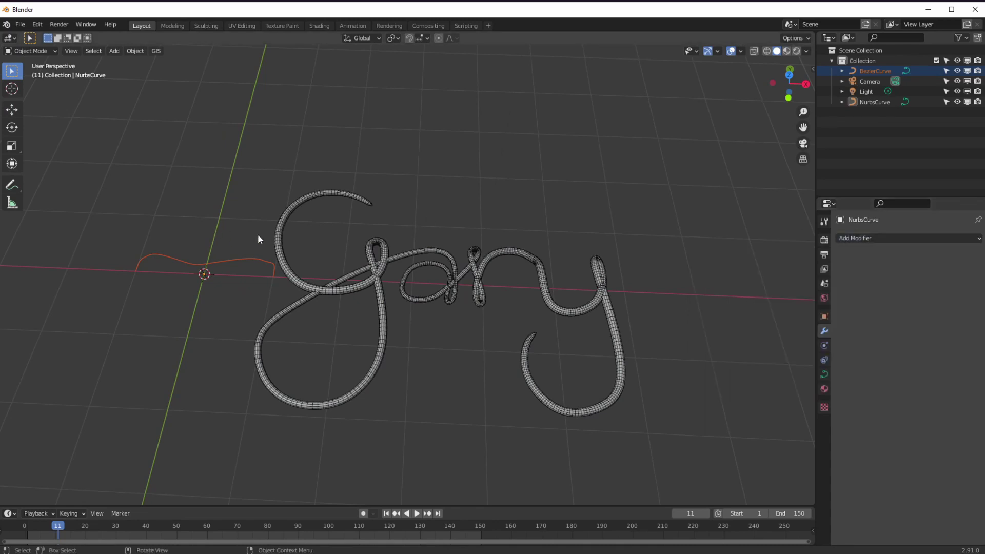
click(861, 239)
click(794, 294)
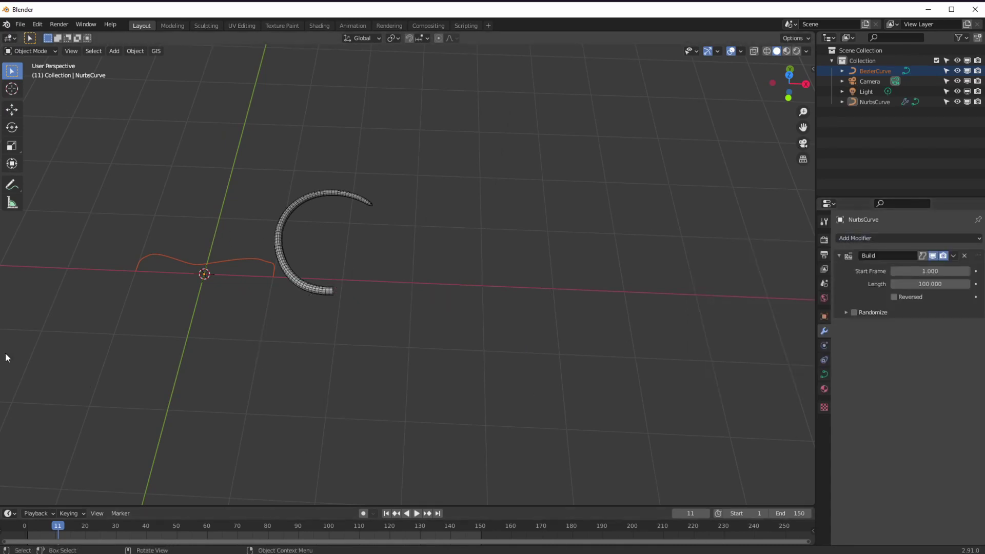
Step: Rewind to the first frame and briefly play the build animation
drag(58, 527, 29, 528)
key(space)
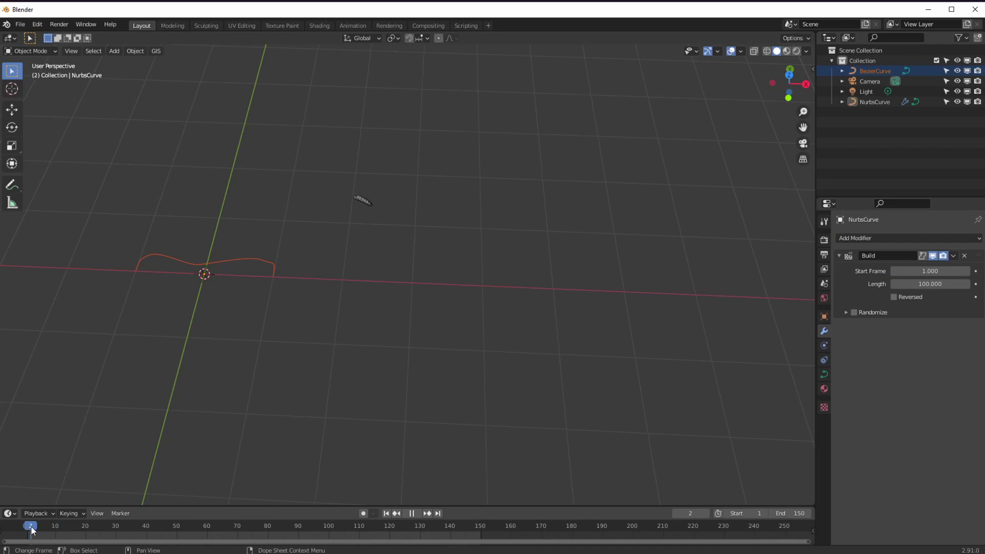
key(space)
middle_drag(251, 405, 149, 505)
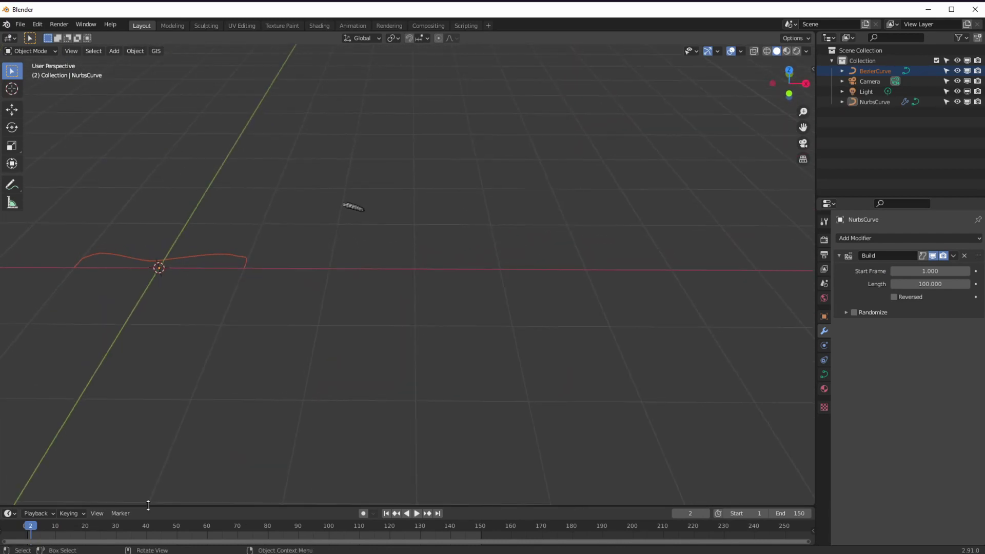
Step: Replay the build until the y is written, then enable Randomize and rewind
click(387, 514)
click(416, 514)
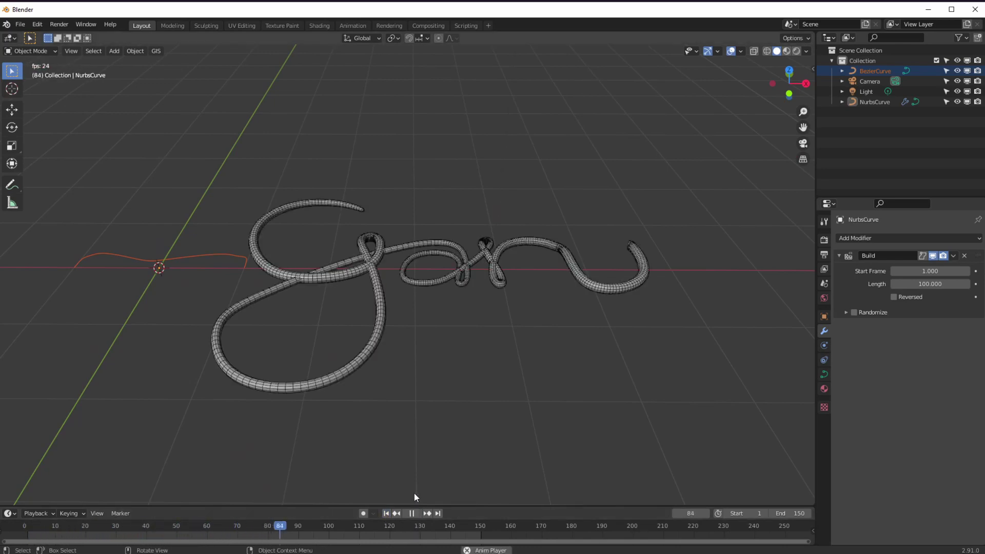
middle_drag(315, 324, 339, 372)
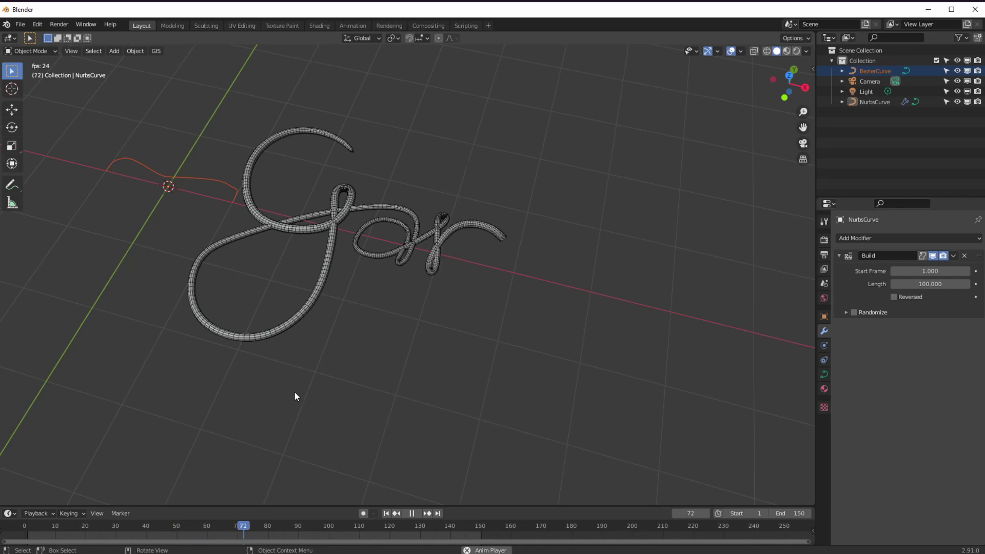
click(412, 513)
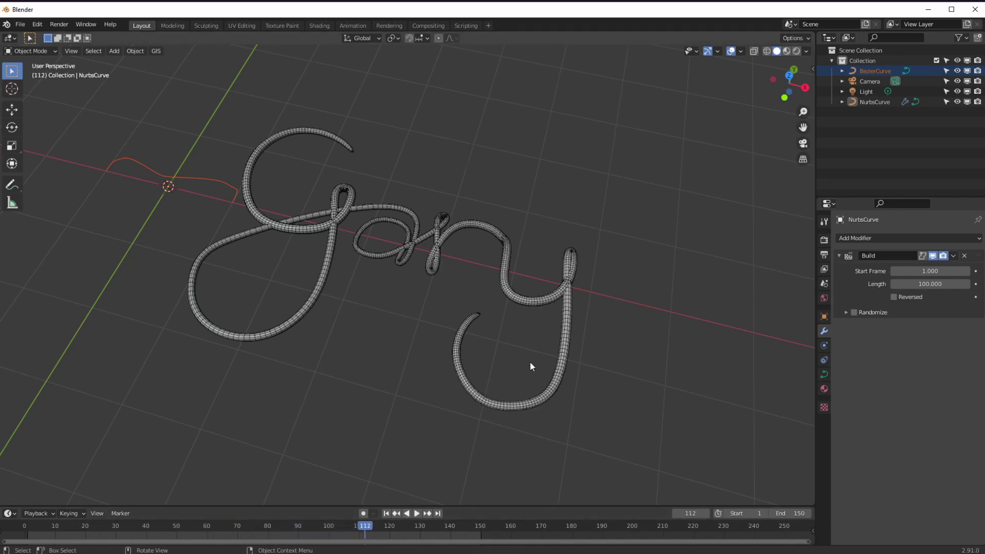
click(854, 312)
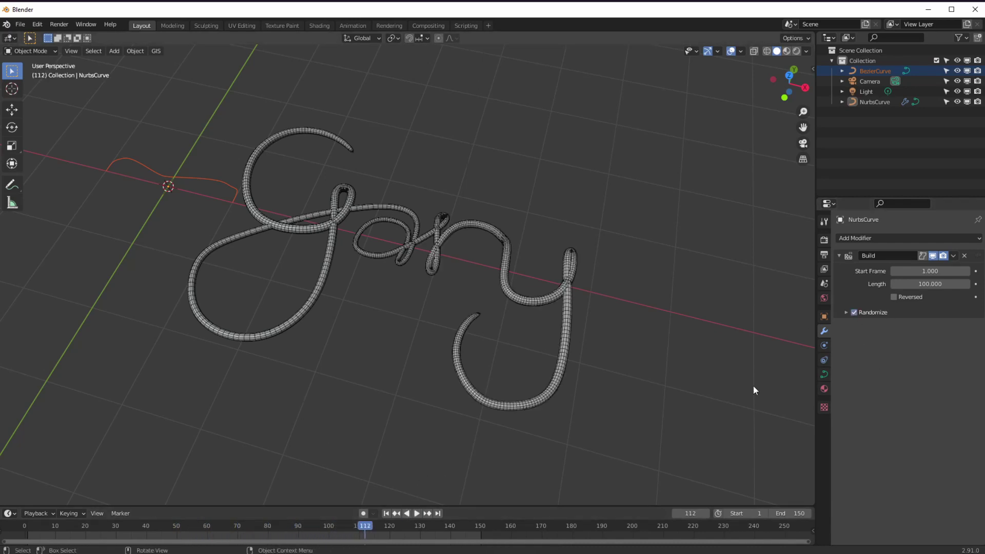
click(386, 513)
Step: Play the randomized build, scrub back, and zoom in close on the scattered tiles
click(417, 514)
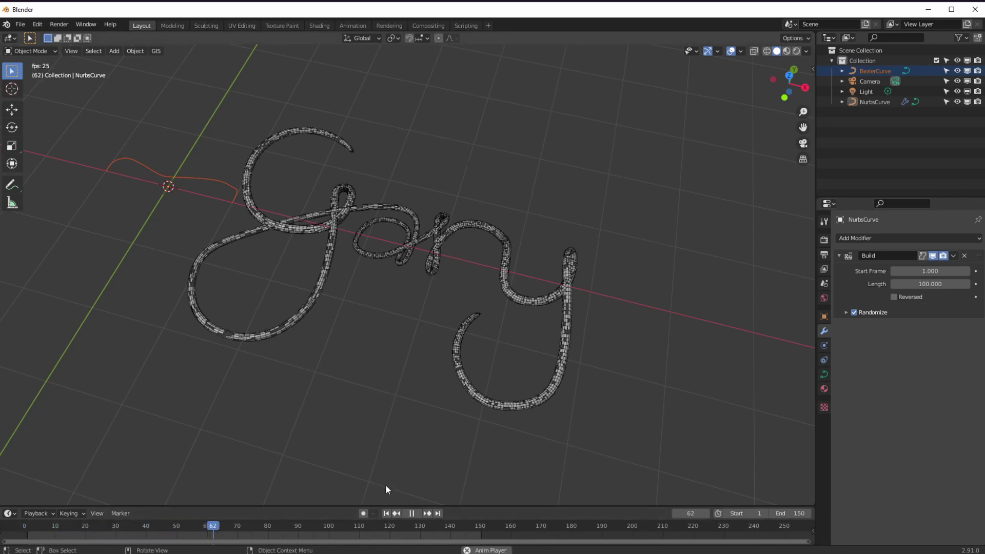
click(412, 513)
drag(291, 527, 112, 526)
scroll(272, 365, up, 5)
middle_drag(272, 365, 353, 321)
scroll(366, 316, up, 3)
scroll(353, 322, up, 3)
Step: Replay the randomized build from frame 1 and pause with the tube half built
click(387, 513)
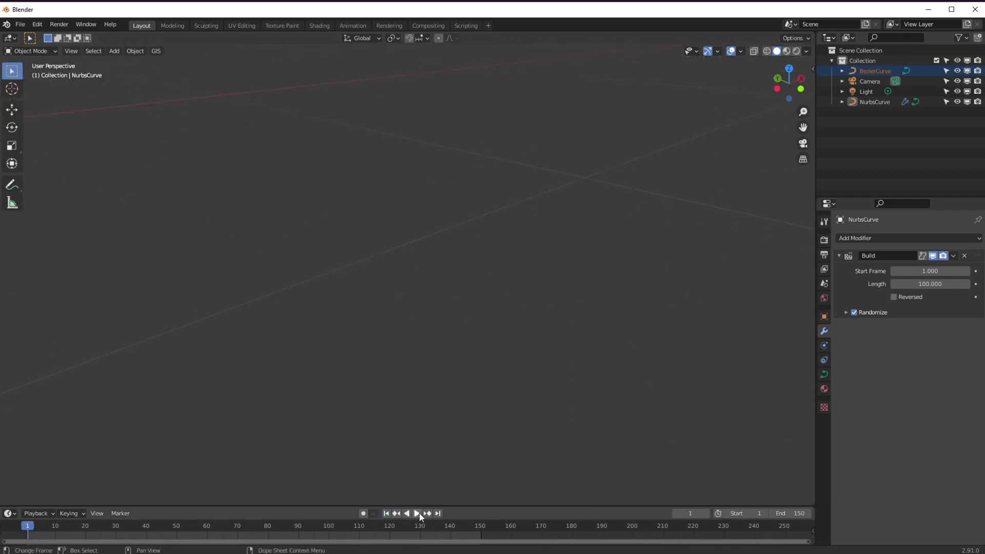
click(417, 513)
click(417, 513)
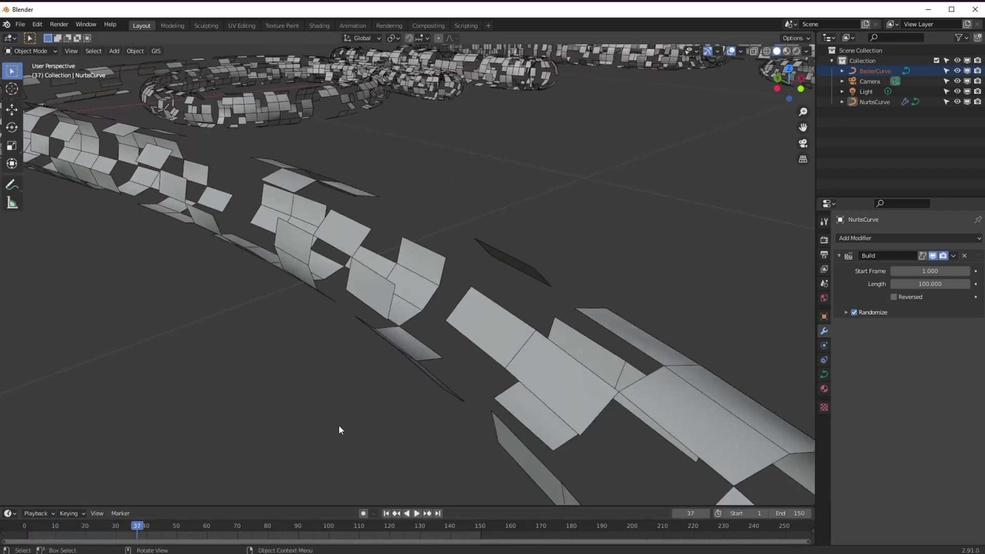
scroll(334, 424, down, 6)
middle_drag(338, 416, 398, 442)
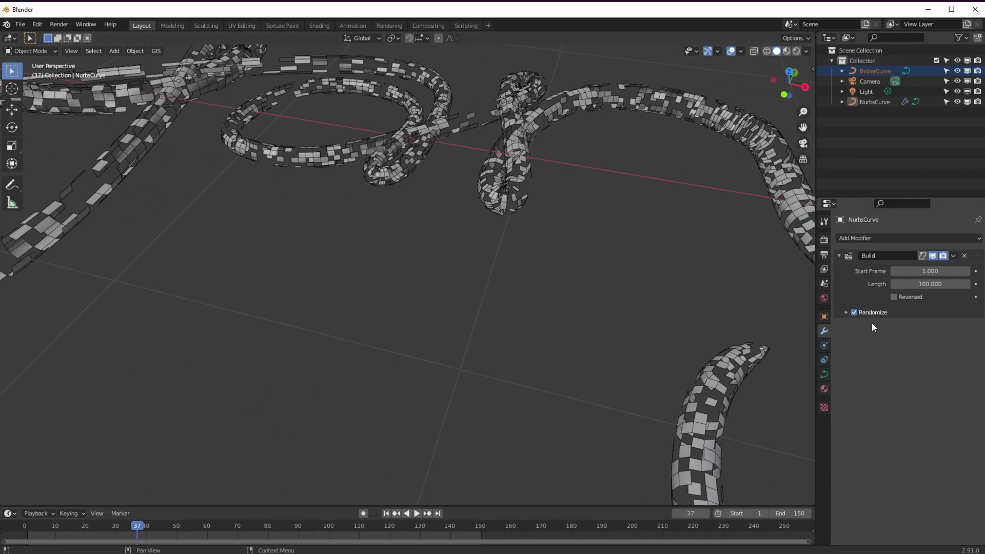
Step: Disable Randomize on the Build modifier and replay the orderly build from the start
click(854, 312)
scroll(294, 384, down, 5)
middle_drag(284, 419, 231, 423)
click(385, 513)
click(415, 514)
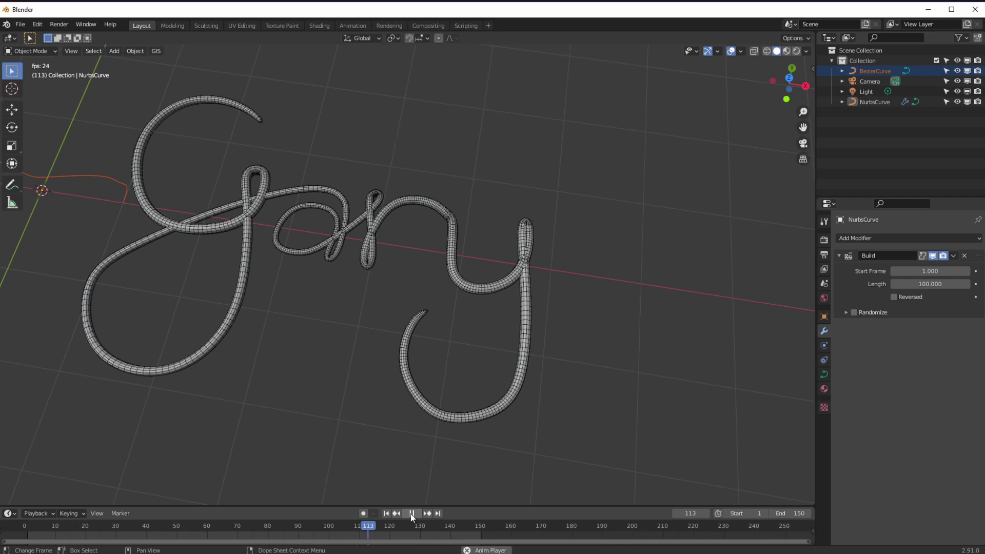
Step: Replay the Gary build from frame 1 and pause at frame 94, mid-way through the y
click(413, 514)
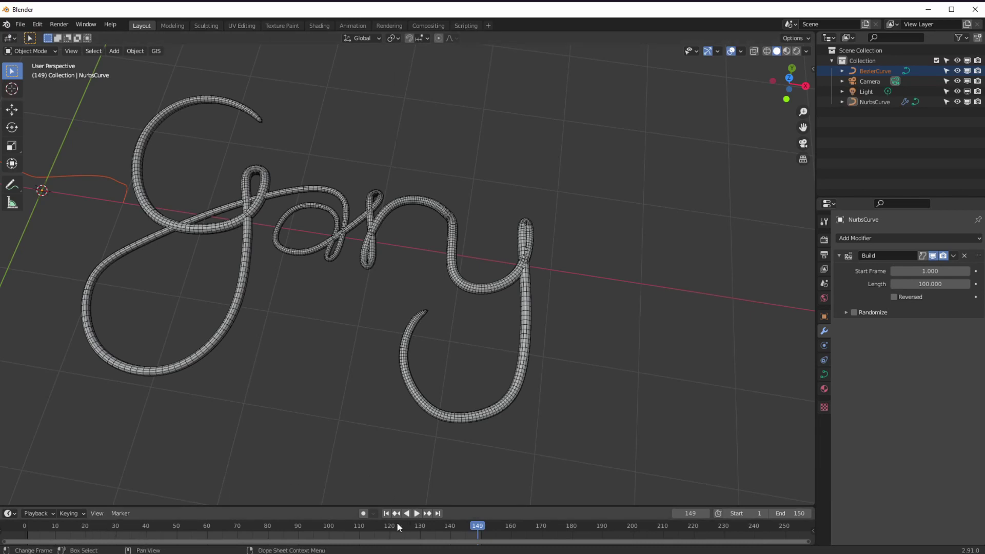
key(shift+Left)
key(space)
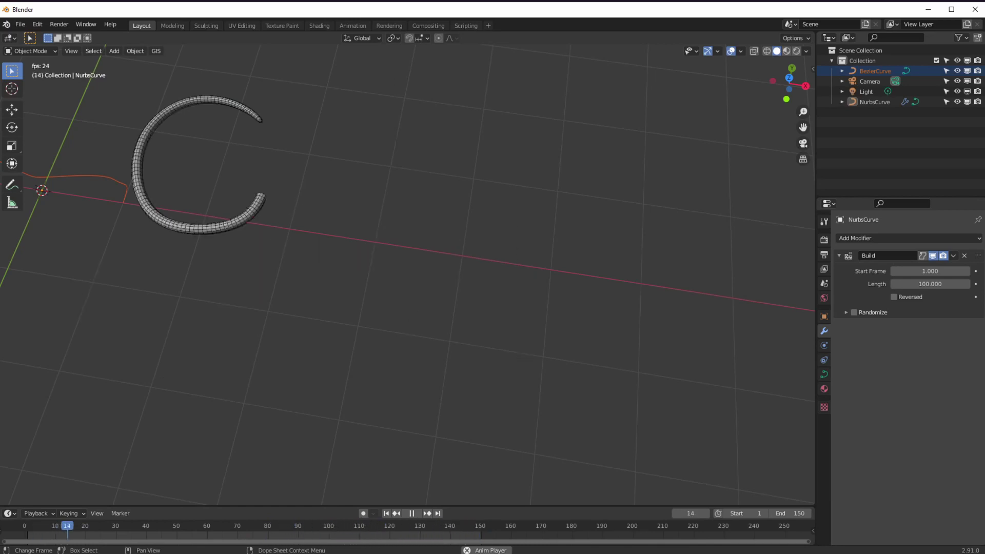
click(387, 513)
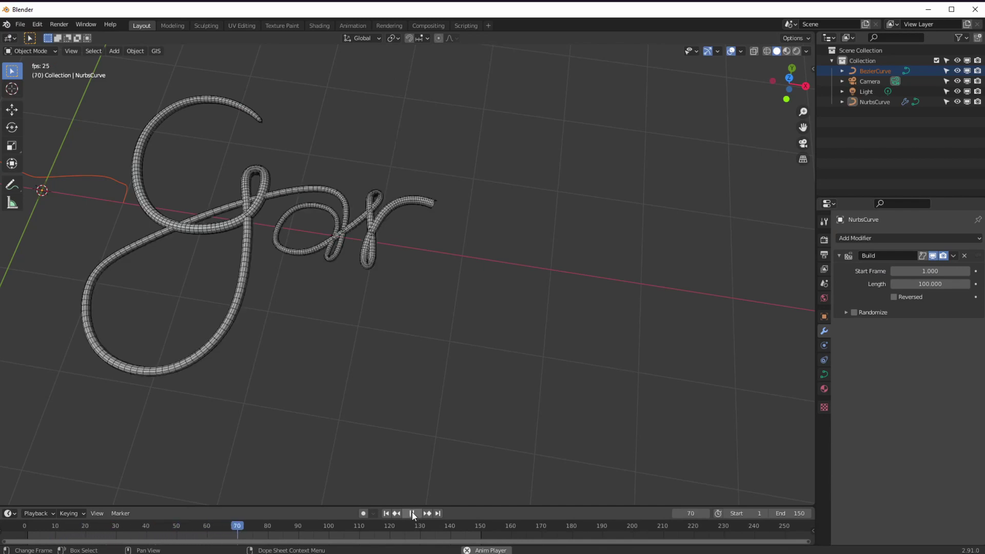
click(411, 512)
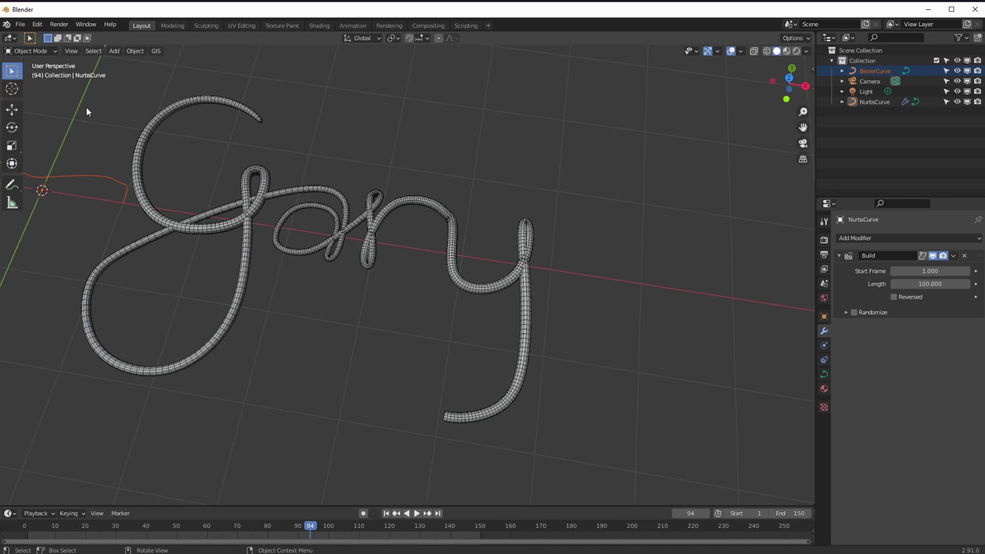
Step: Open satellite.blend from the recent files and orbit around the satellite
click(21, 25)
mouse_move(56, 190)
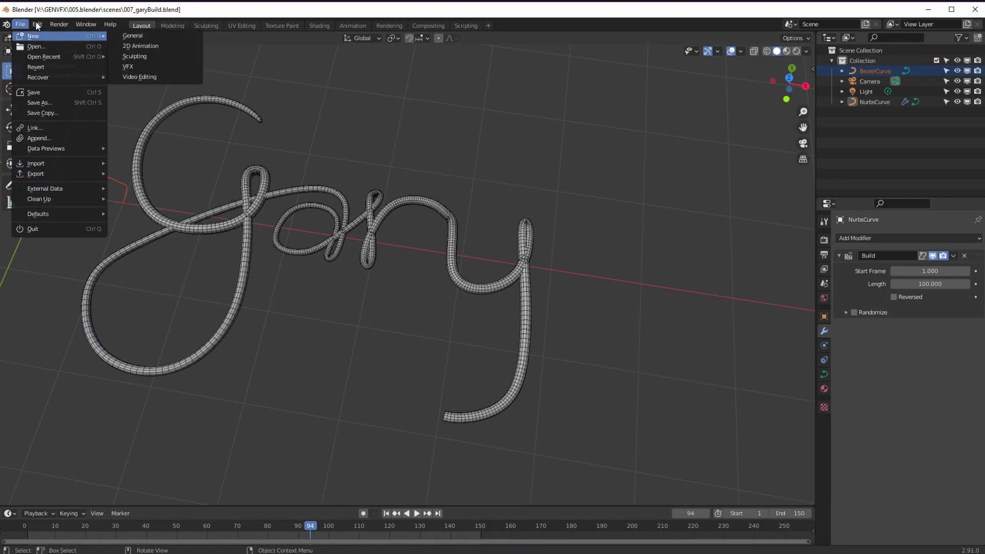
mouse_move(52, 61)
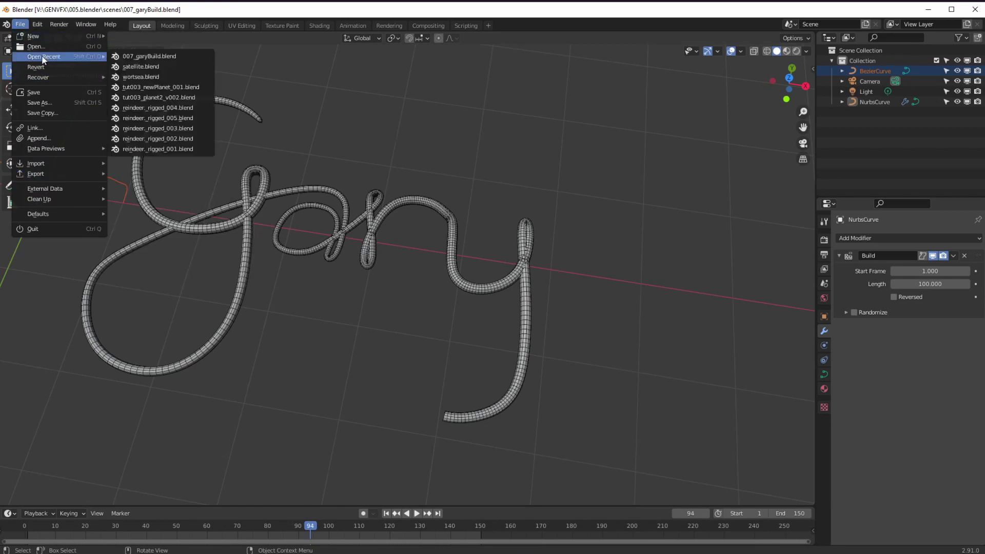
click(141, 67)
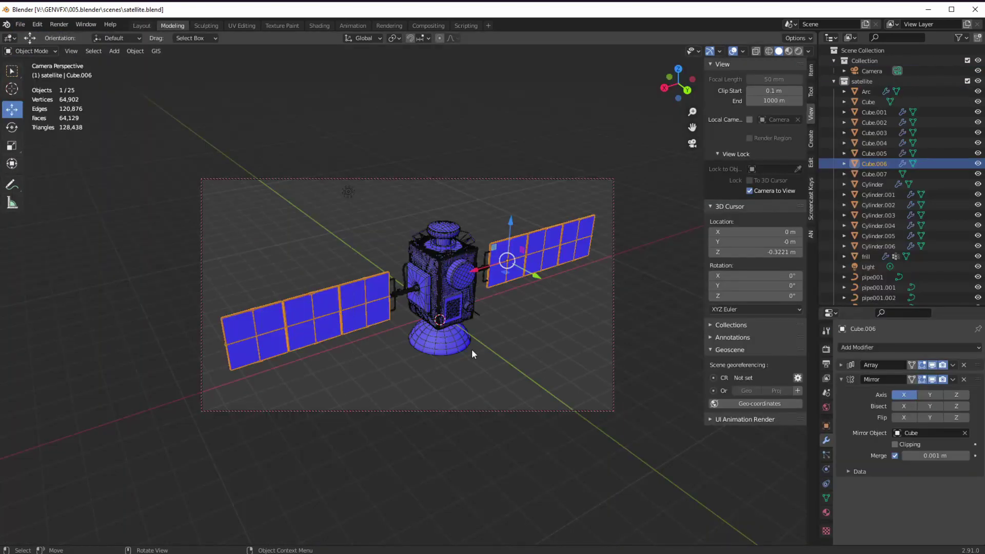
mouse_move(464, 350)
middle_down()
mouse_move(393, 337)
mouse_move(470, 341)
mouse_move(444, 348)
middle_up()
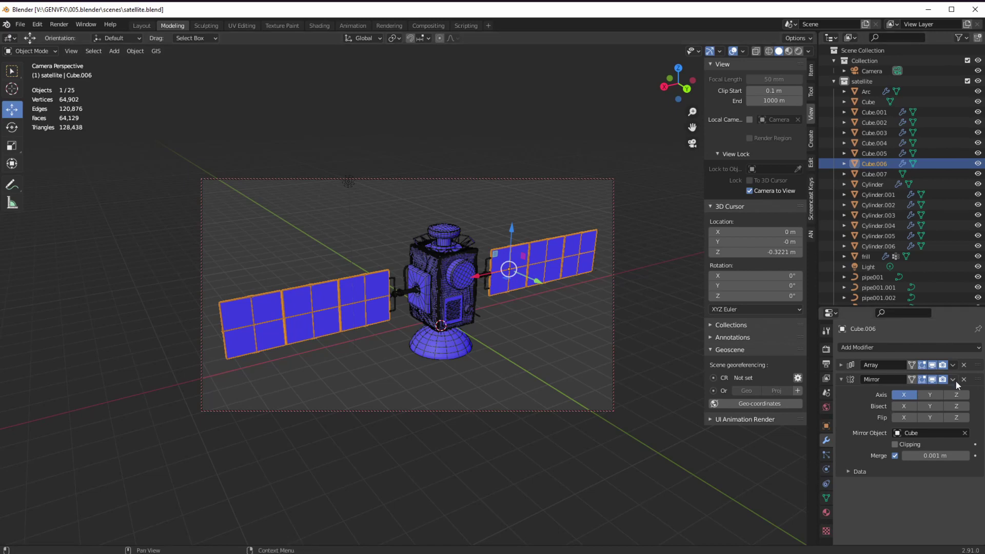
Step: Hide the Mirror and Array modifier displays, uncheck Camera to View, and zoom in
click(932, 380)
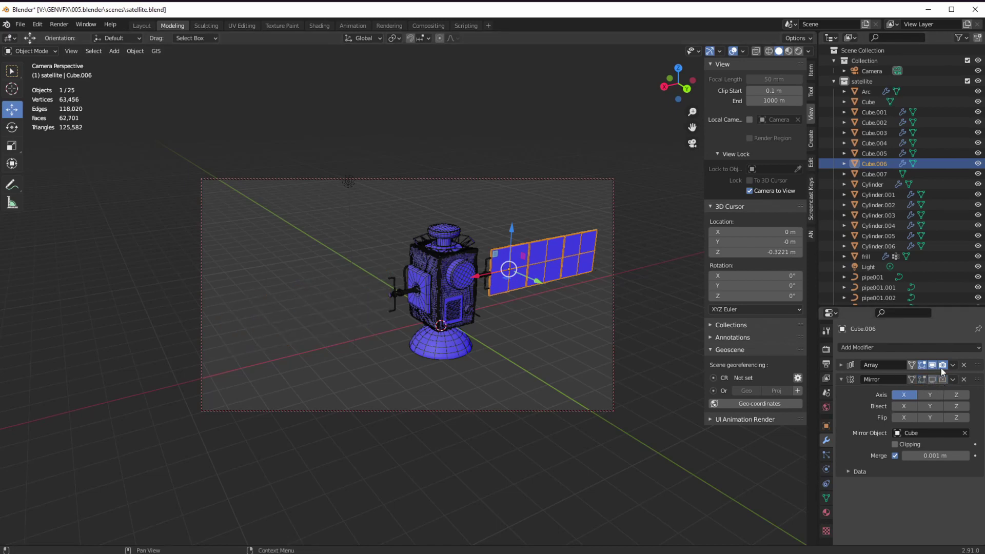
drag(941, 367, 933, 365)
middle_drag(586, 320, 308, 354)
click(749, 191)
scroll(226, 277, up, 5)
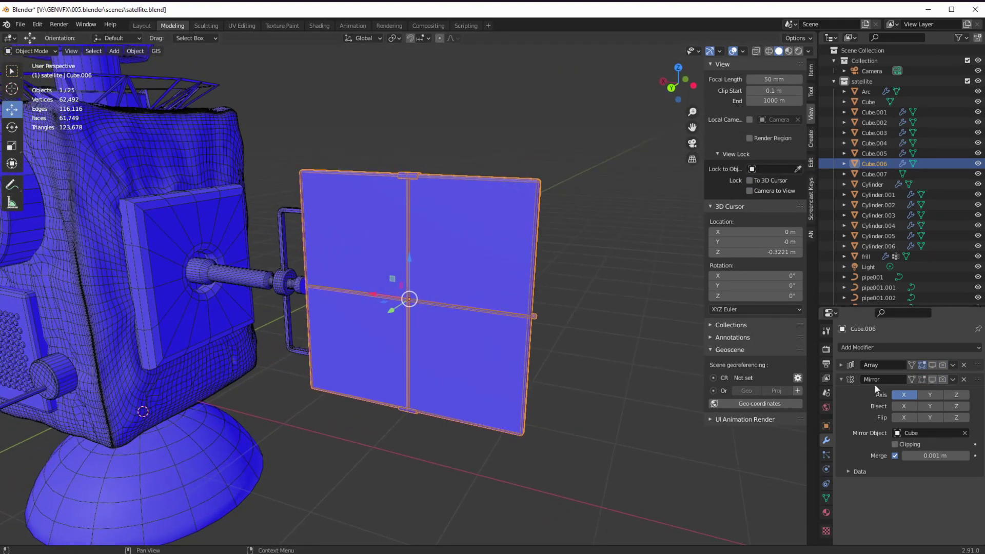
Step: Show the three arrayed panel copies and the mirrored left wing again, then orbit frontally
click(841, 364)
click(932, 364)
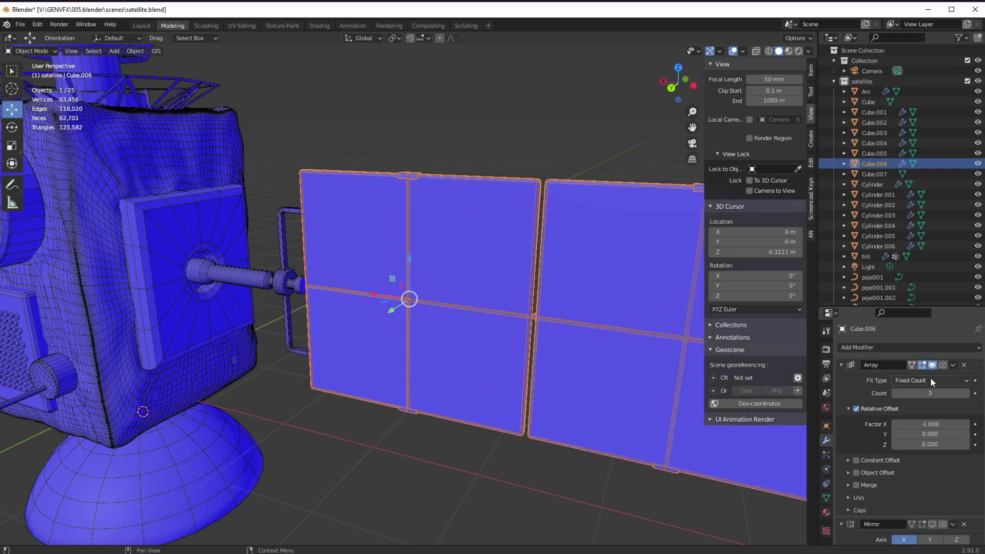
ctrl+middle_drag(501, 293, 484, 353)
click(852, 365)
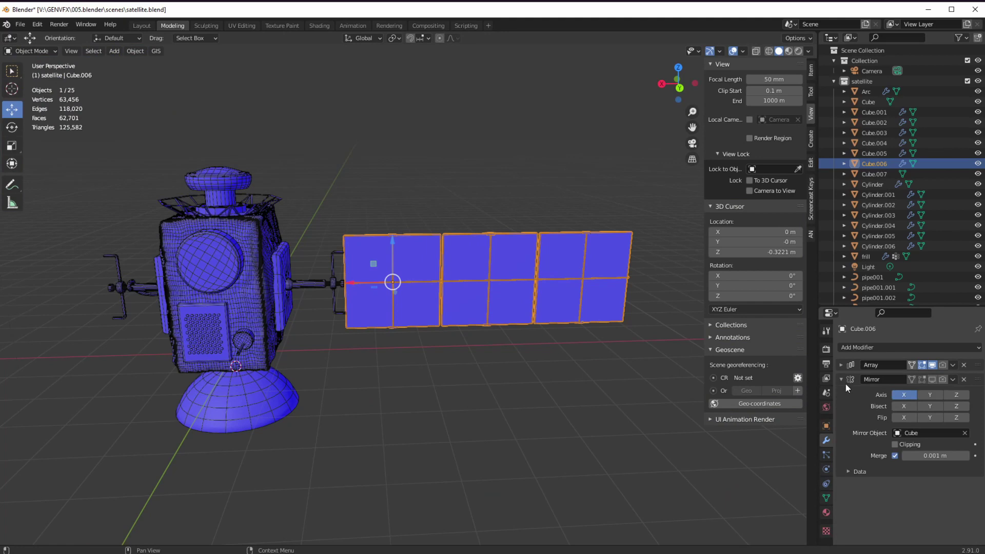
click(932, 379)
middle_drag(379, 315, 409, 335)
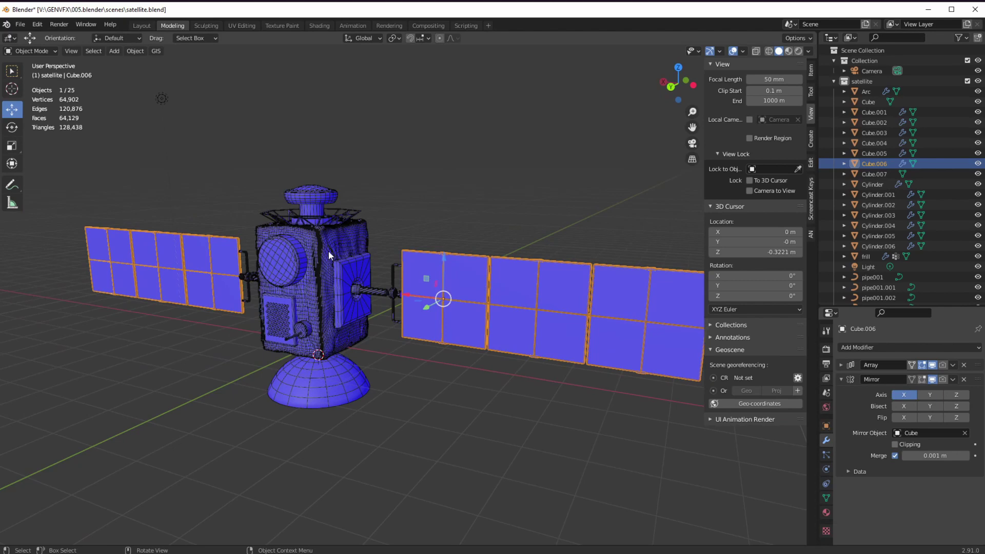
middle_drag(281, 339, 275, 318)
scroll(349, 309, up, 3)
scroll(302, 308, down, 2)
click(258, 272)
scroll(316, 322, up, 5)
shift+middle_drag(331, 253, 349, 315)
middle_drag(368, 201, 170, 79)
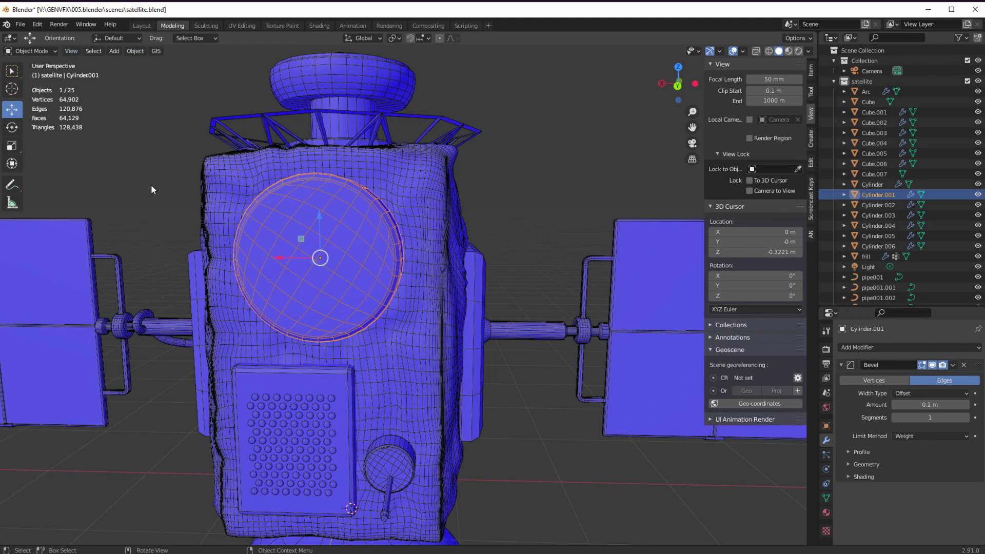
middle_drag(442, 312, 242, 383)
middle_drag(352, 436, 350, 504)
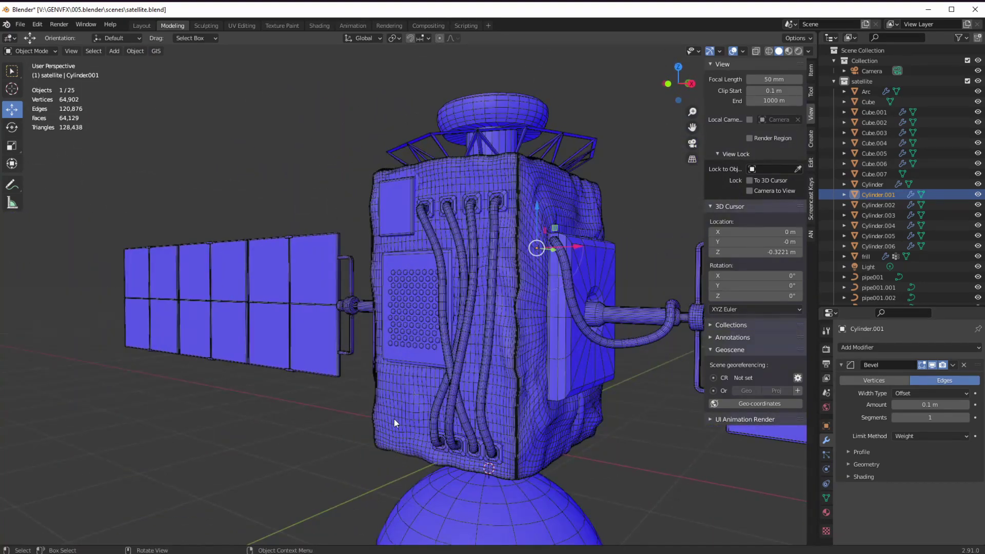
middle_drag(417, 420, 361, 417)
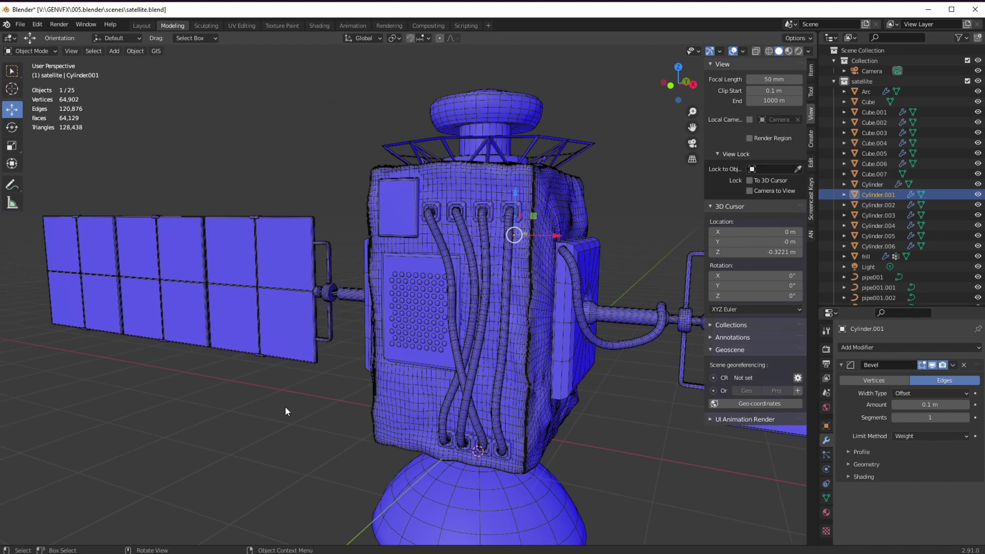
middle_drag(247, 380, 343, 390)
scroll(345, 403, down, 4)
scroll(314, 351, up, 3)
mouse_move(314, 351)
middle_down()
mouse_move(336, 411)
mouse_move(312, 339)
middle_up()
scroll(318, 359, down, 5)
click(345, 340)
middle_drag(296, 377, 255, 270)
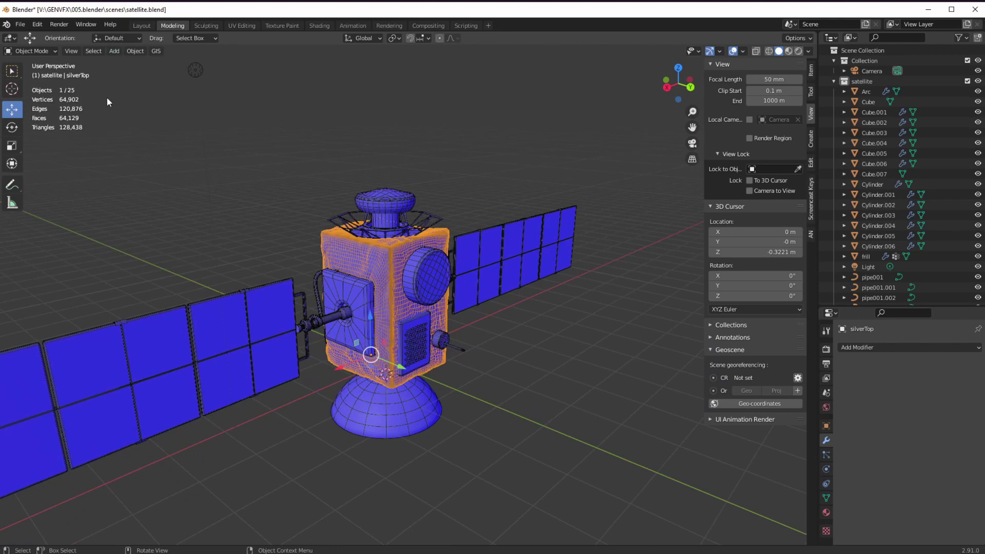
middle_drag(113, 138, 255, 321)
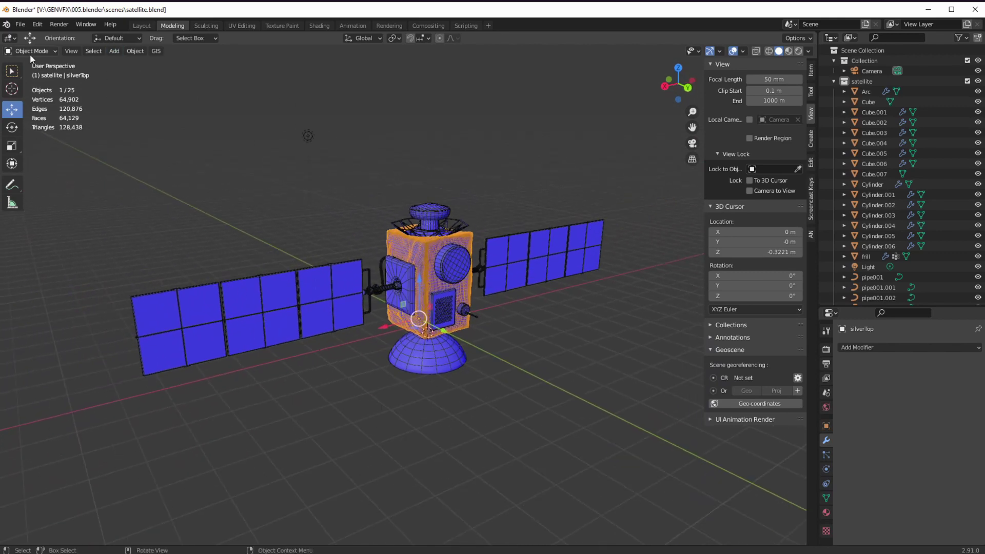